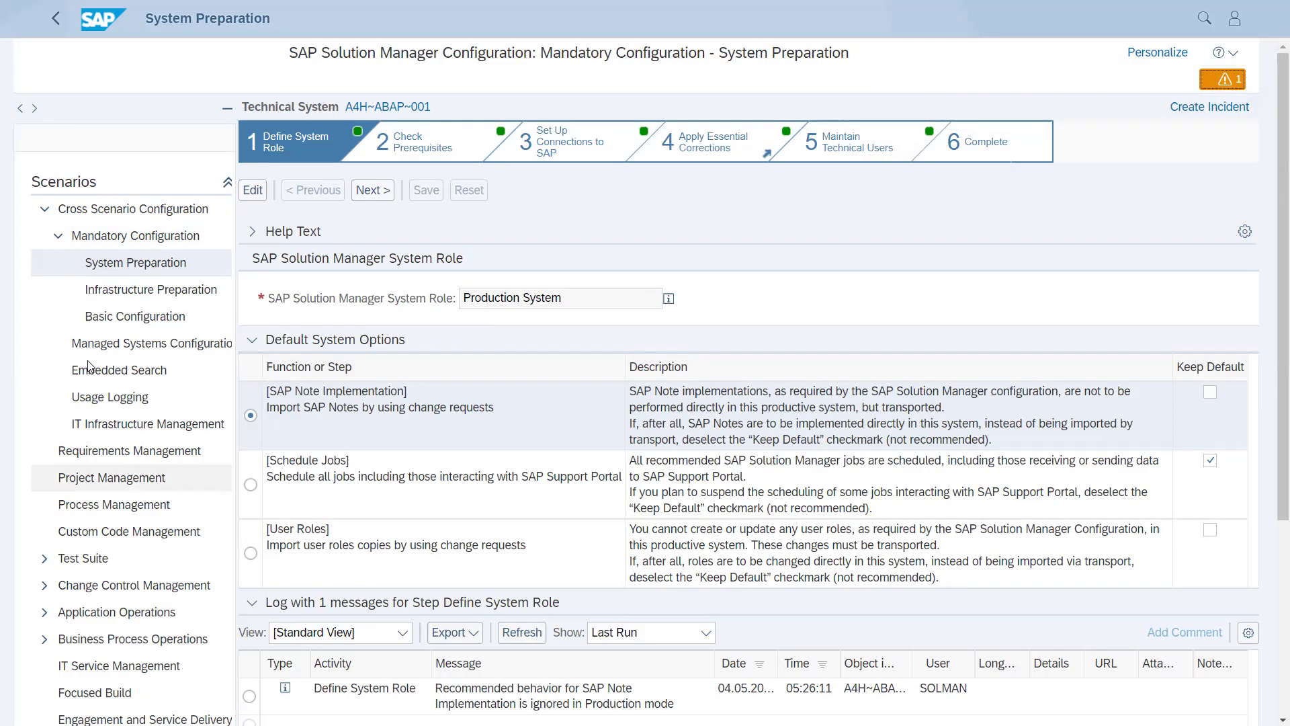
Open the Infrastructure Preparation scenario, dismiss its authorization message and advance to the Manage Import of Content step
{"action": "left_click", "coordinate": [164, 297]}
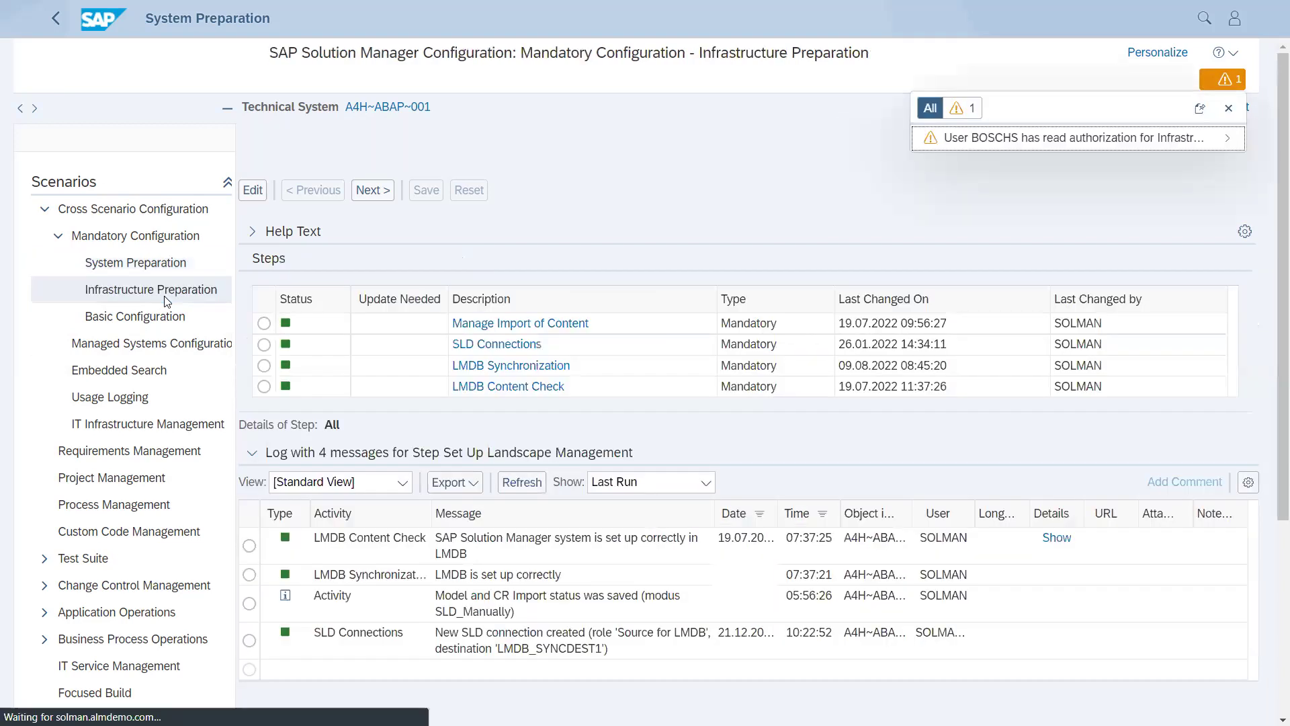
{"action": "left_click", "coordinate": [1230, 109]}
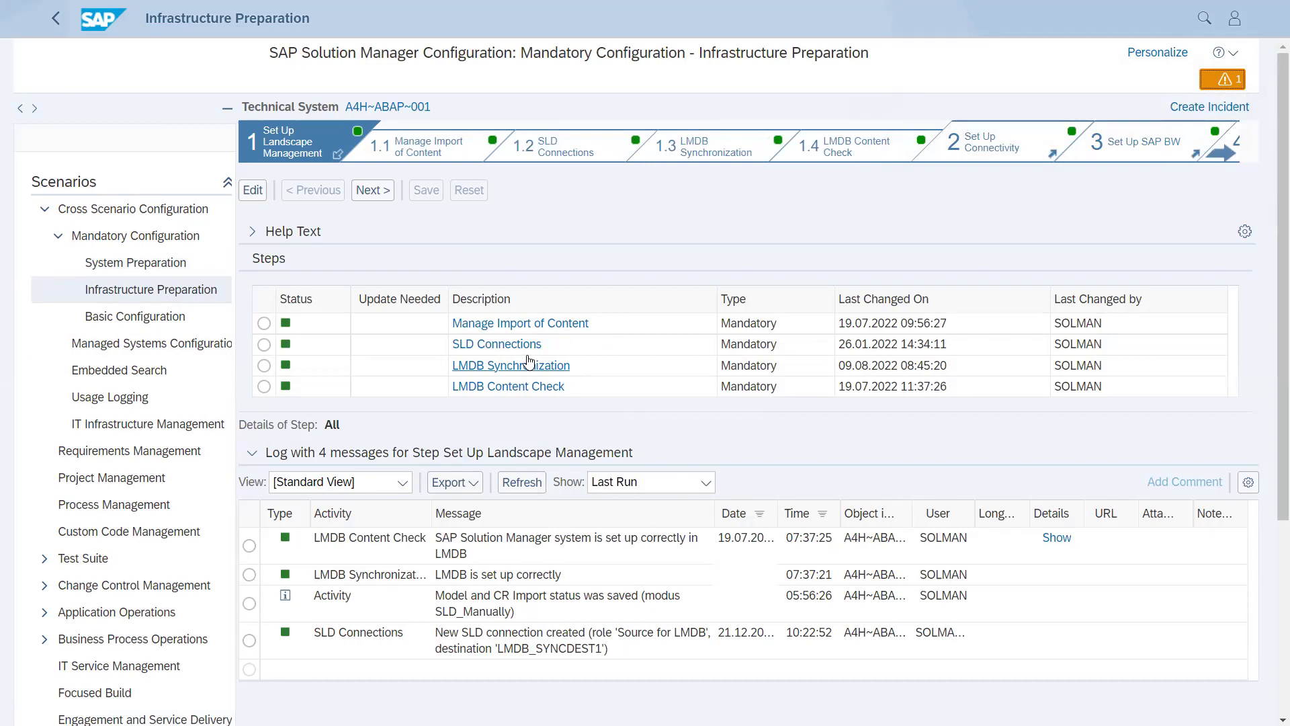
{"action": "left_click", "coordinate": [372, 191]}
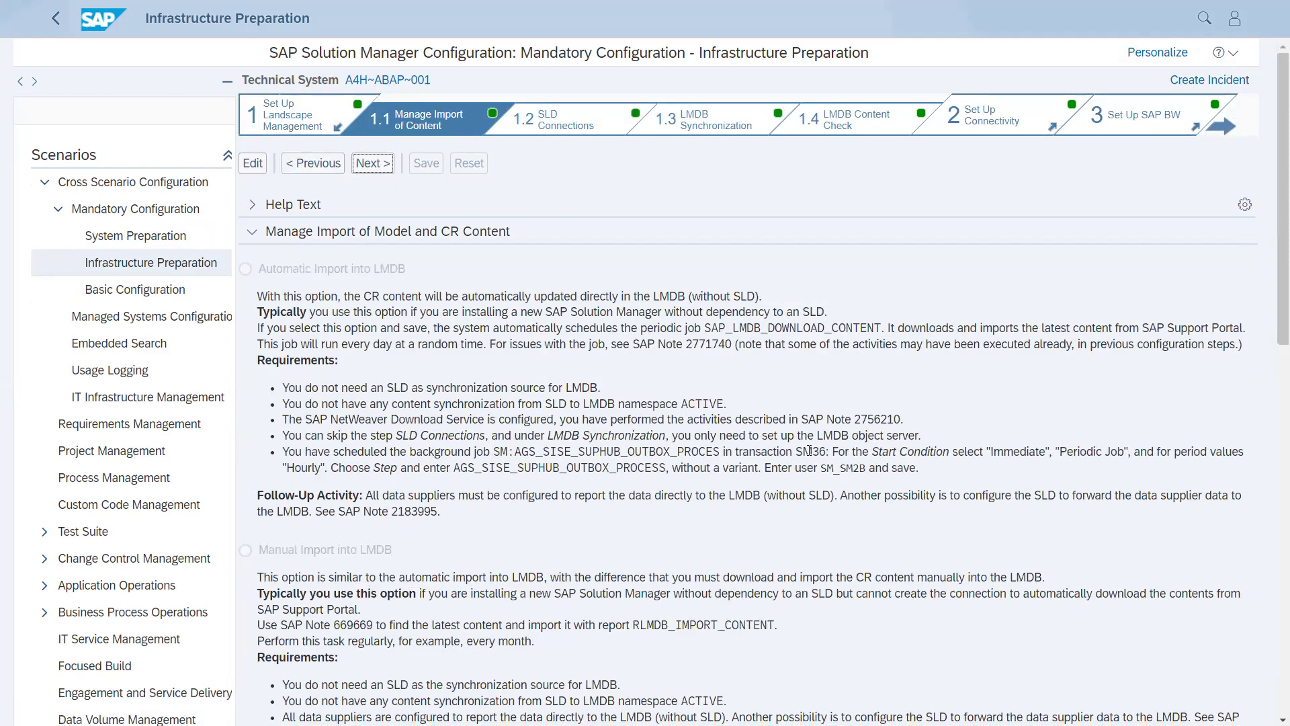
Skim all import options for model and CR content, from automatic import into LMDB to automatic import into SLD
{"action": "scroll", "coordinate": [809, 450], "scroll_direction": "down", "scroll_amount": 2}
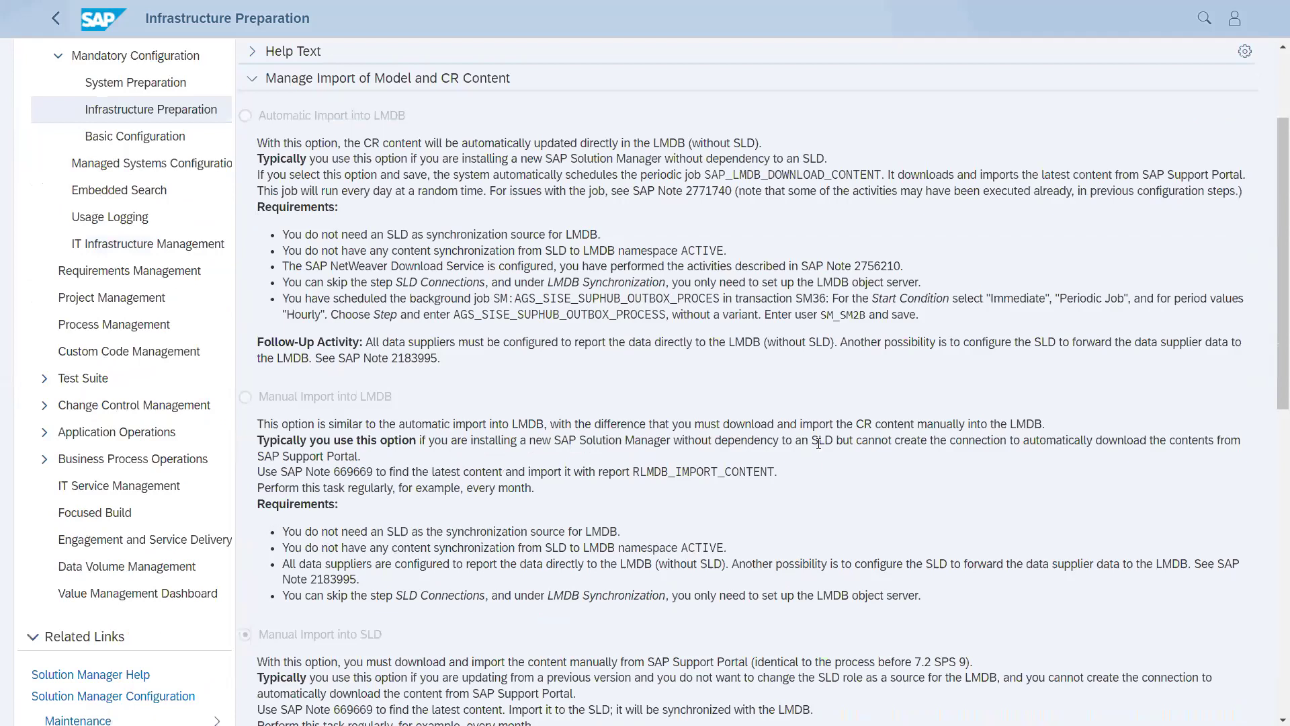
{"action": "scroll", "coordinate": [821, 450], "scroll_direction": "up", "scroll_amount": 2}
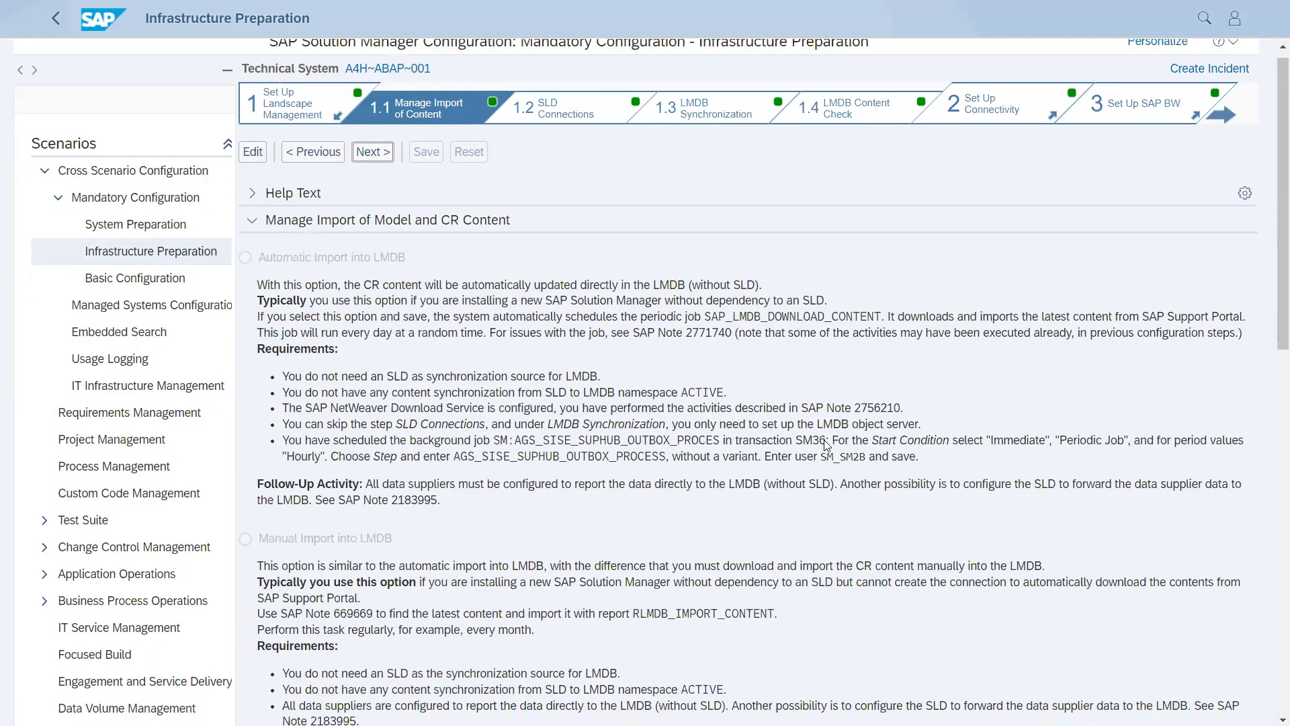
{"action": "scroll", "coordinate": [825, 442], "scroll_direction": "down", "scroll_amount": 8}
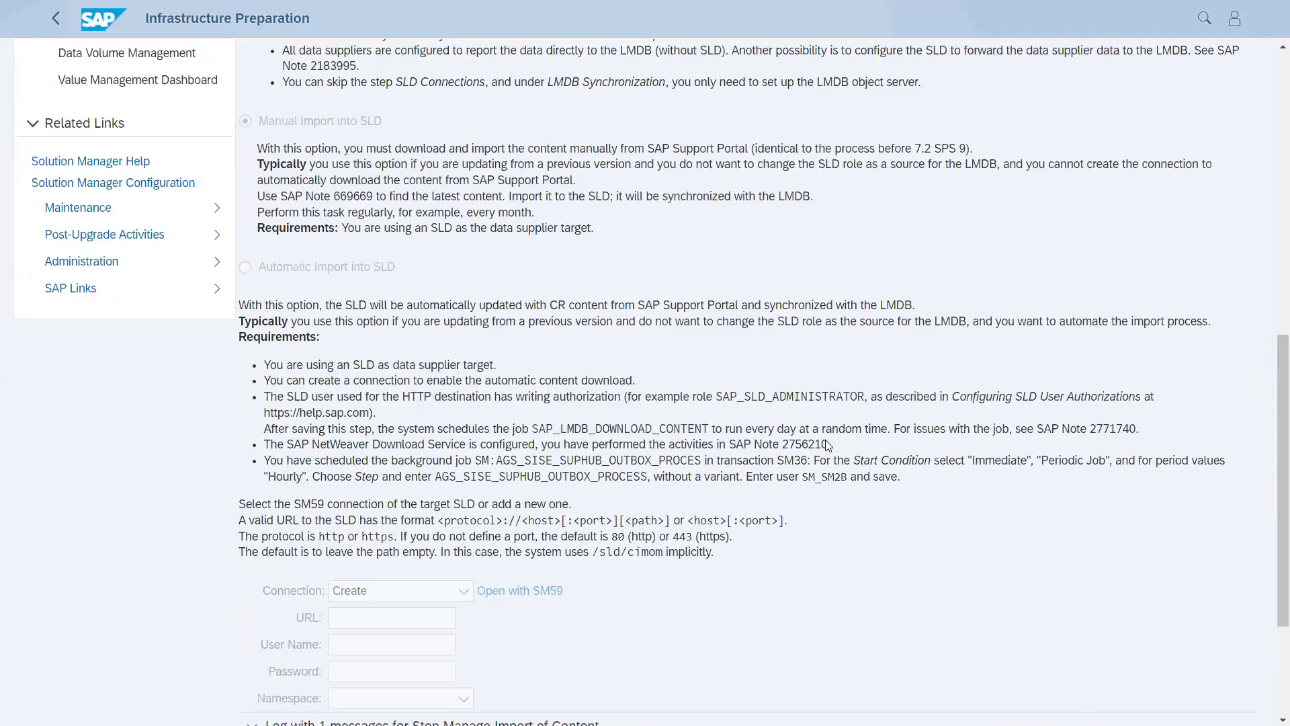
{"action": "scroll", "coordinate": [826, 440], "scroll_direction": "down", "scroll_amount": 3}
{"action": "scroll", "coordinate": [828, 445], "scroll_direction": "up", "scroll_amount": 6}
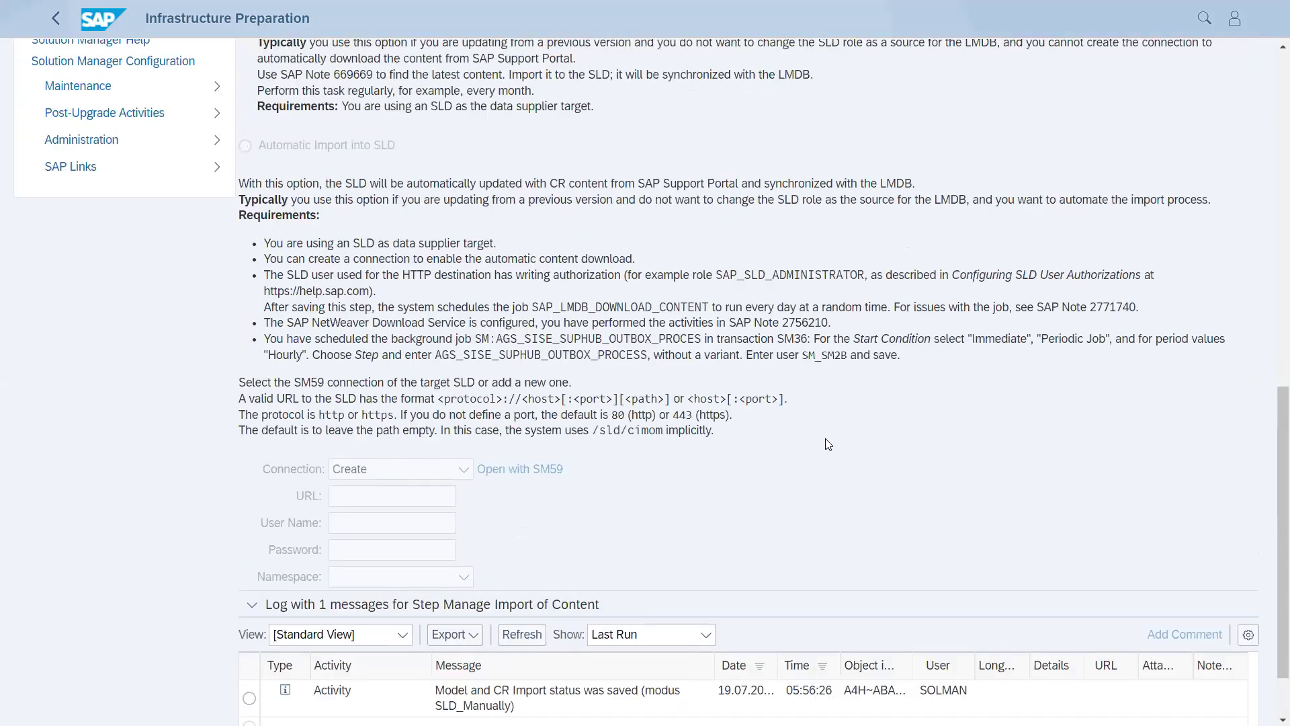
{"action": "scroll", "coordinate": [828, 444], "scroll_direction": "up", "scroll_amount": 2}
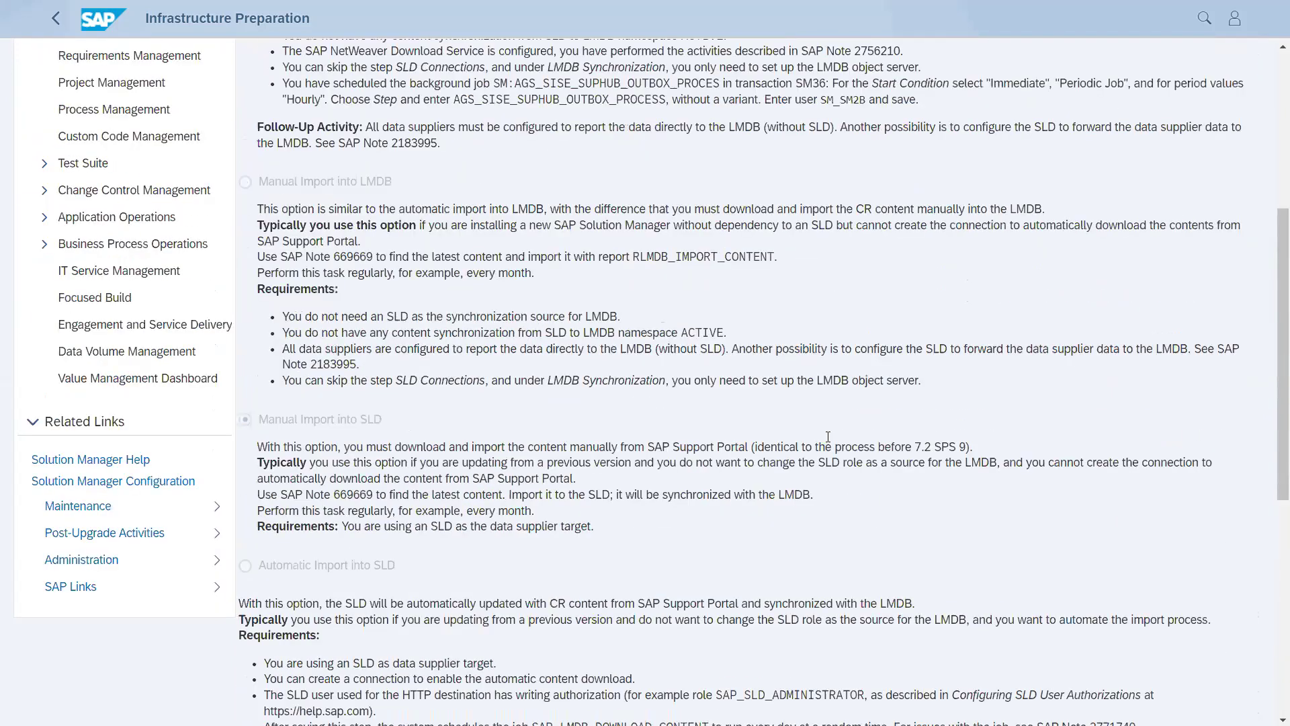
{"action": "scroll", "coordinate": [828, 434], "scroll_direction": "up", "scroll_amount": 6}
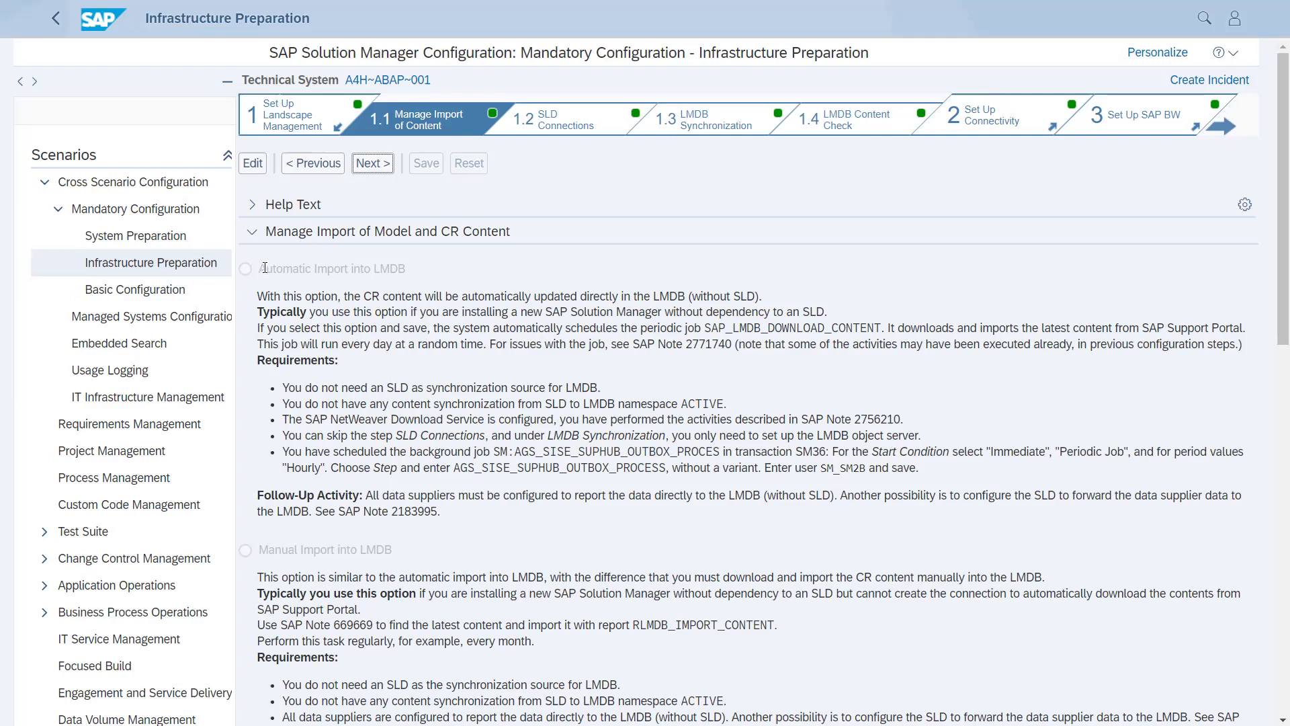
Examine the Automatic Import into LMDB option, including its scheduled job, outbox process requirement and follow-up SAP Note
{"action": "left_click", "coordinate": [298, 268]}
{"action": "left_click_drag", "start_coordinate": [707, 327], "coordinate": [885, 329]}
{"action": "left_click", "coordinate": [878, 360]}
{"action": "left_click_drag", "start_coordinate": [689, 300], "coordinate": [732, 297]}
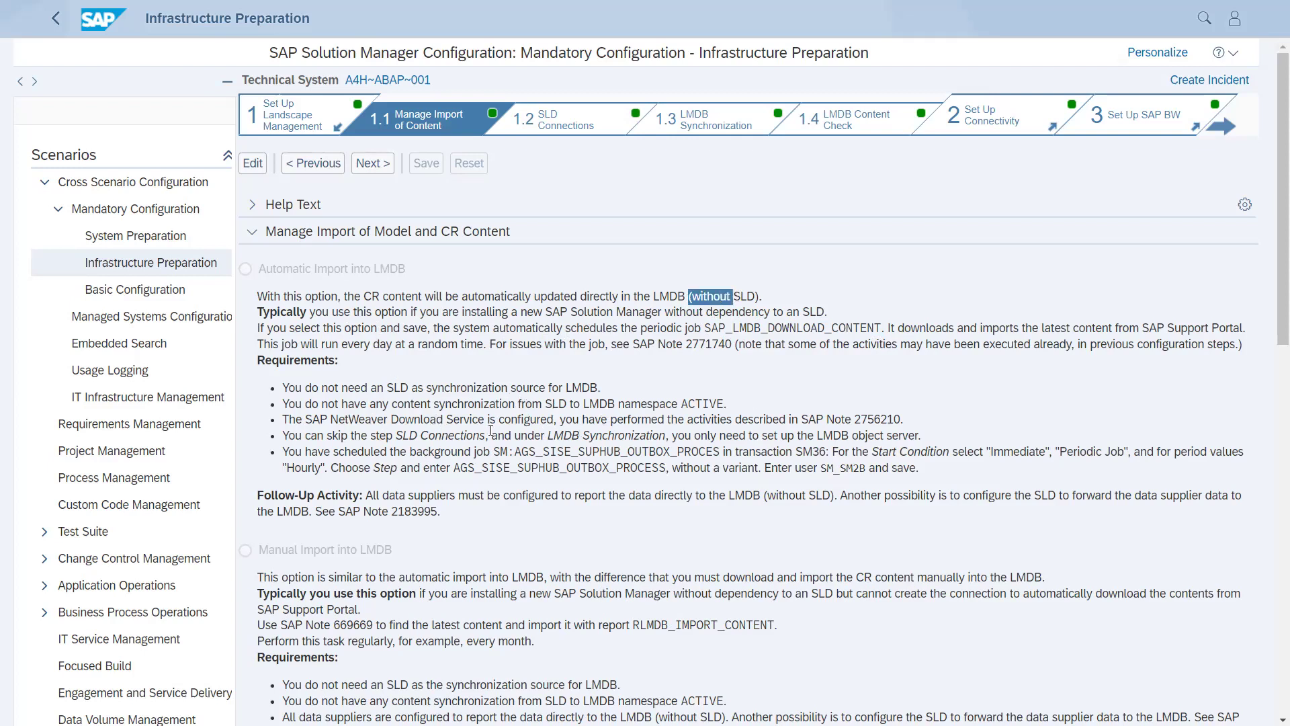
{"action": "scroll", "coordinate": [553, 453], "scroll_direction": "down", "scroll_amount": 2}
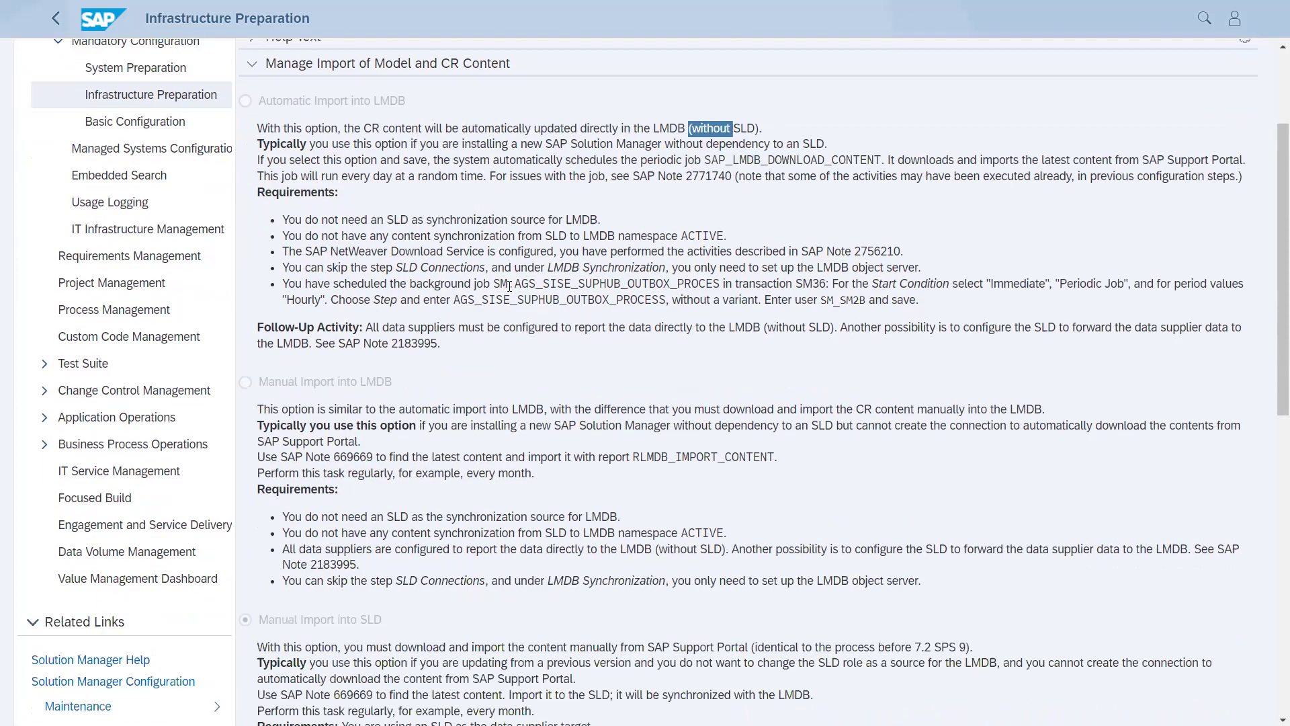
{"action": "left_click_drag", "start_coordinate": [515, 283], "coordinate": [642, 283]}
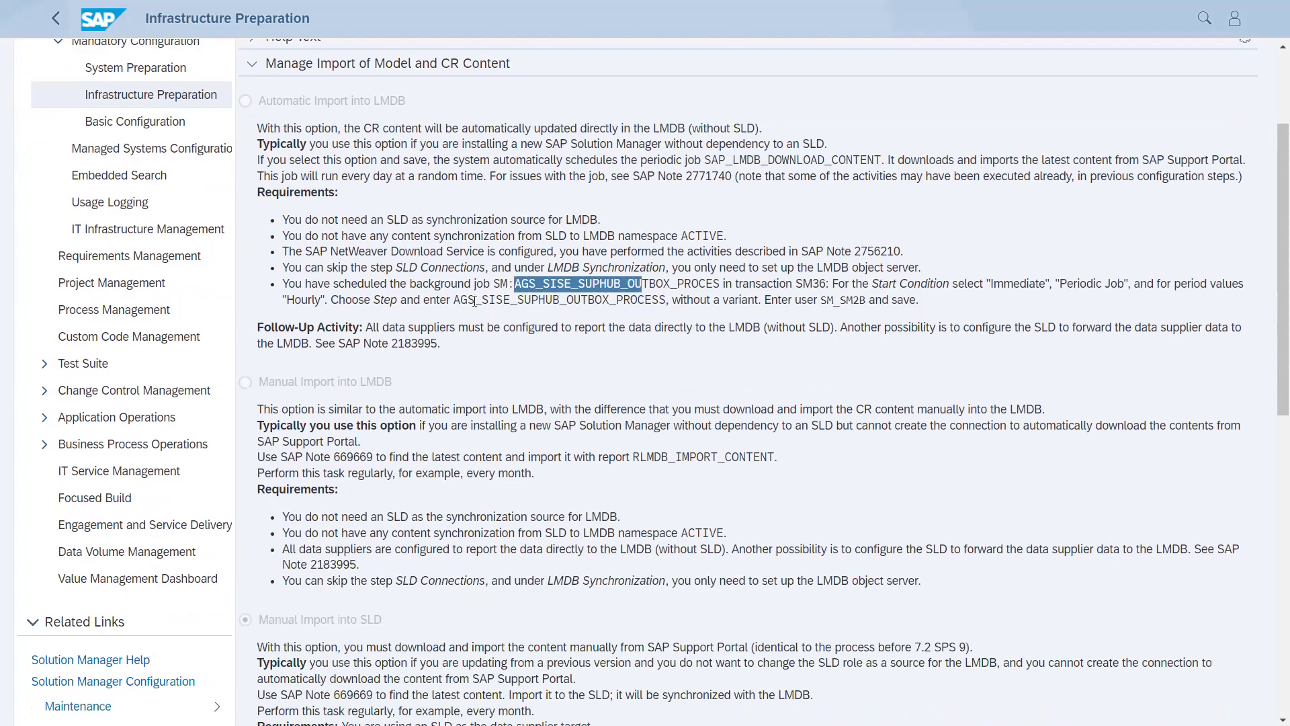
{"action": "left_click_drag", "start_coordinate": [469, 299], "coordinate": [665, 301]}
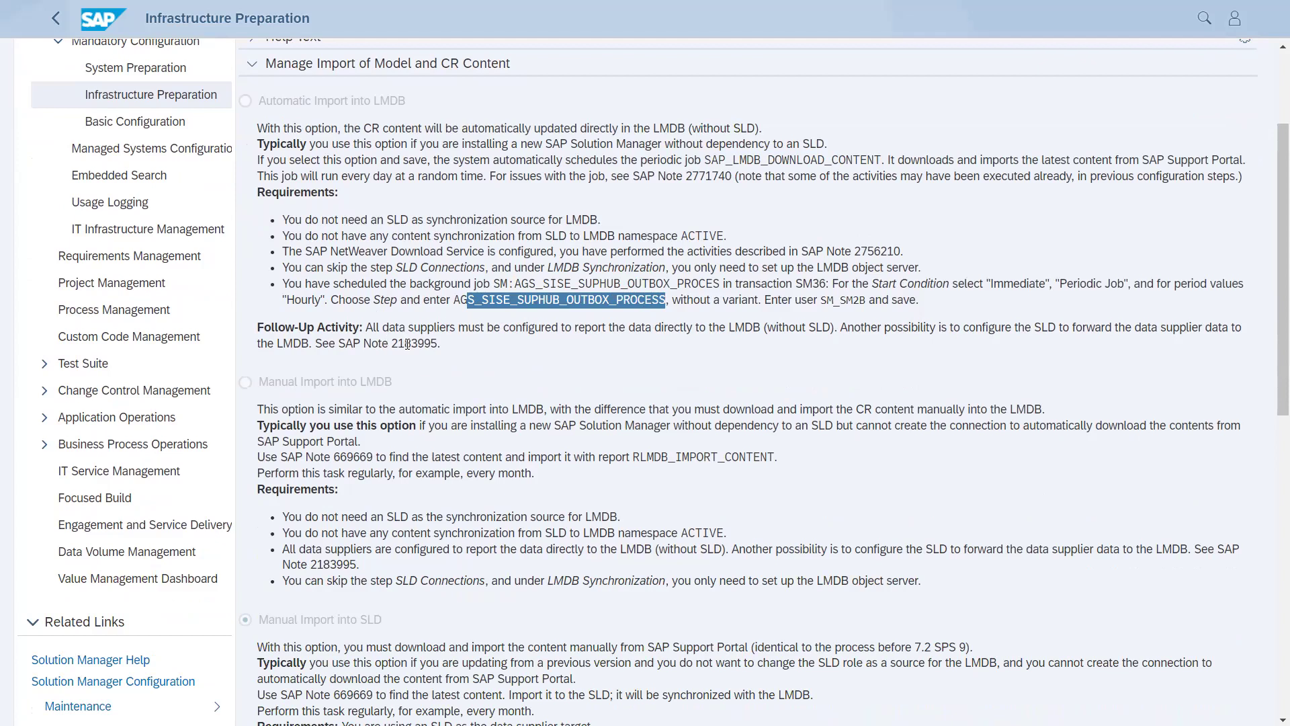
{"action": "left_click_drag", "start_coordinate": [391, 344], "coordinate": [438, 343]}
{"action": "left_click", "coordinate": [468, 354]}
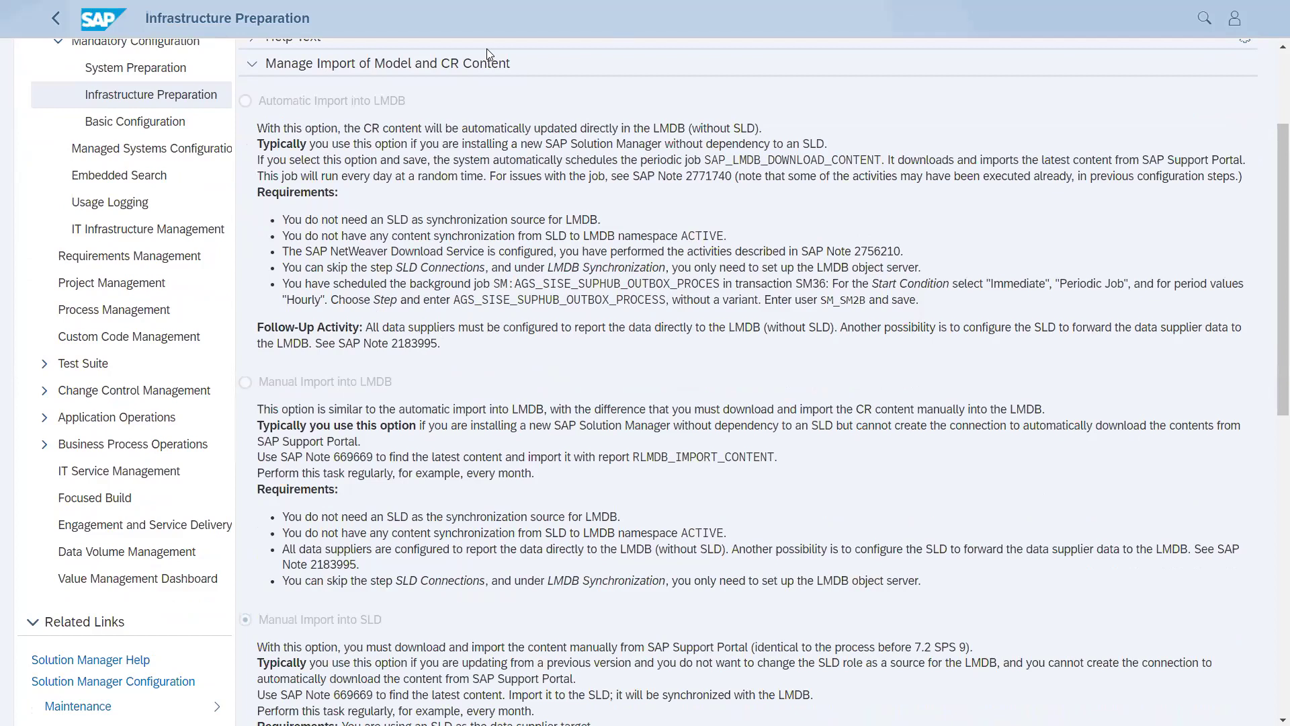
Compare the manual and automatic LMDB import options
{"action": "left_click", "coordinate": [374, 383]}
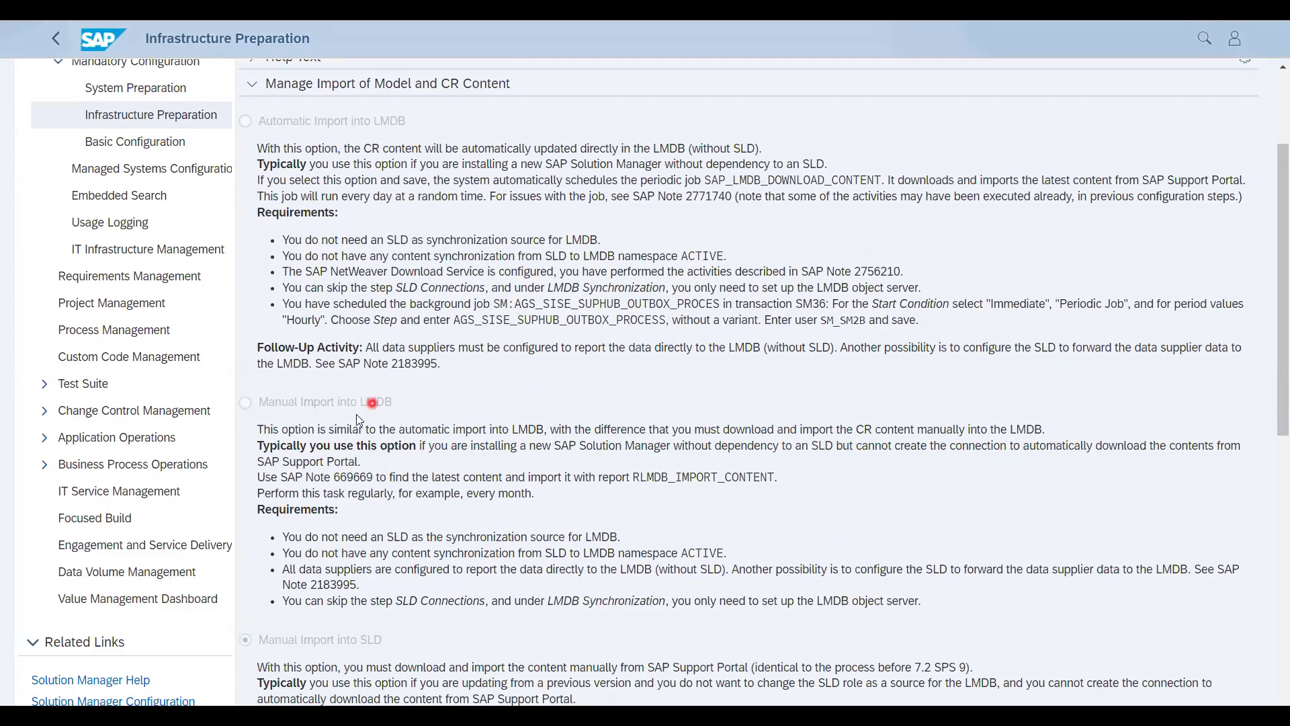
{"action": "left_click", "coordinate": [295, 137]}
{"action": "left_click", "coordinate": [325, 120]}
{"action": "left_click", "coordinate": [833, 334]}
{"action": "left_click", "coordinate": [843, 329]}
{"action": "scroll", "coordinate": [365, 412], "scroll_direction": "down", "scroll_amount": 1}
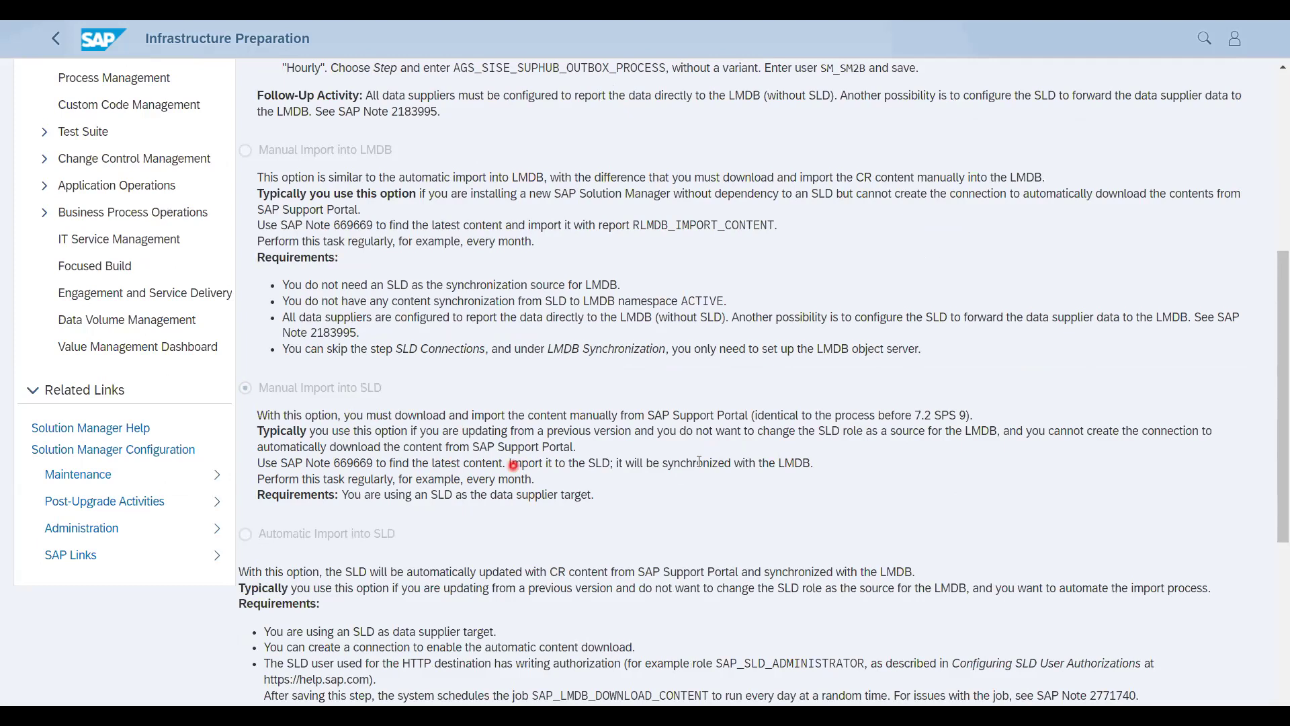
Examine the manual and automatic SLD import options, the SM59 connection fields and the import step's log
{"action": "scroll", "coordinate": [613, 418], "scroll_direction": "down", "scroll_amount": 3}
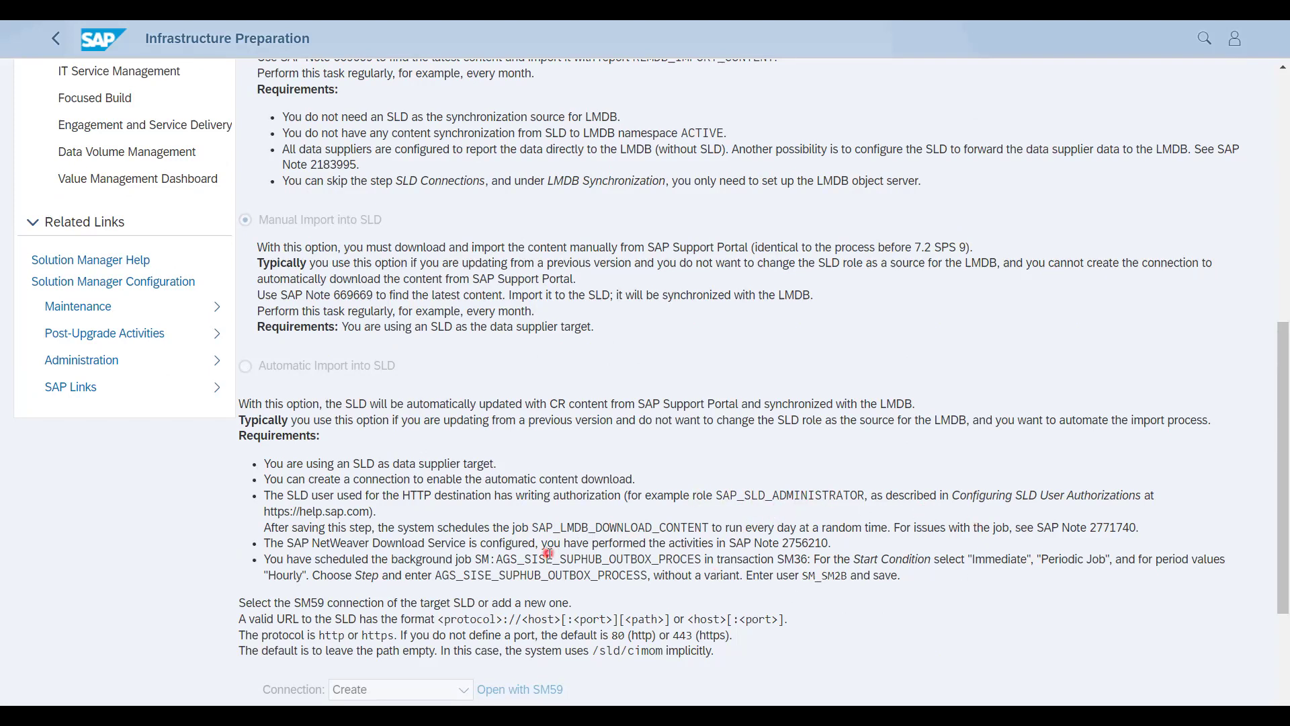
{"action": "scroll", "coordinate": [558, 598], "scroll_direction": "down", "scroll_amount": 1}
{"action": "scroll", "coordinate": [557, 598], "scroll_direction": "down", "scroll_amount": 2}
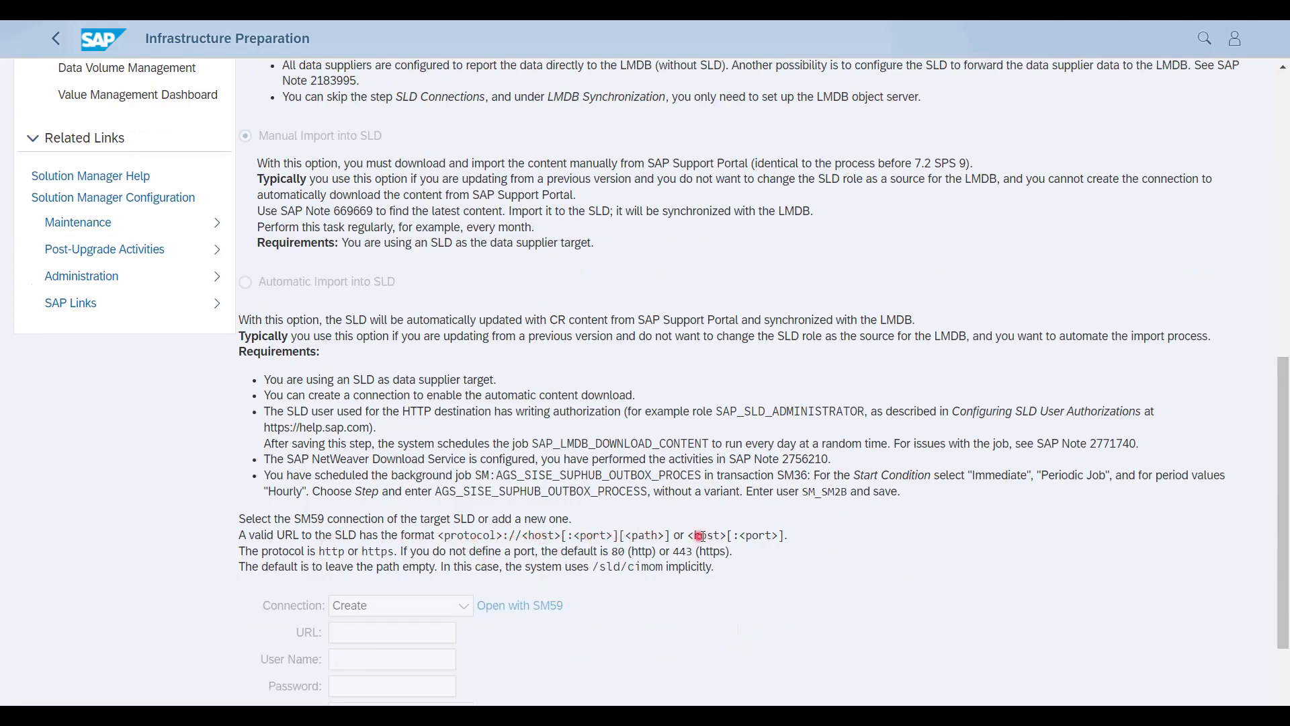
{"action": "scroll", "coordinate": [597, 602], "scroll_direction": "down", "scroll_amount": 6}
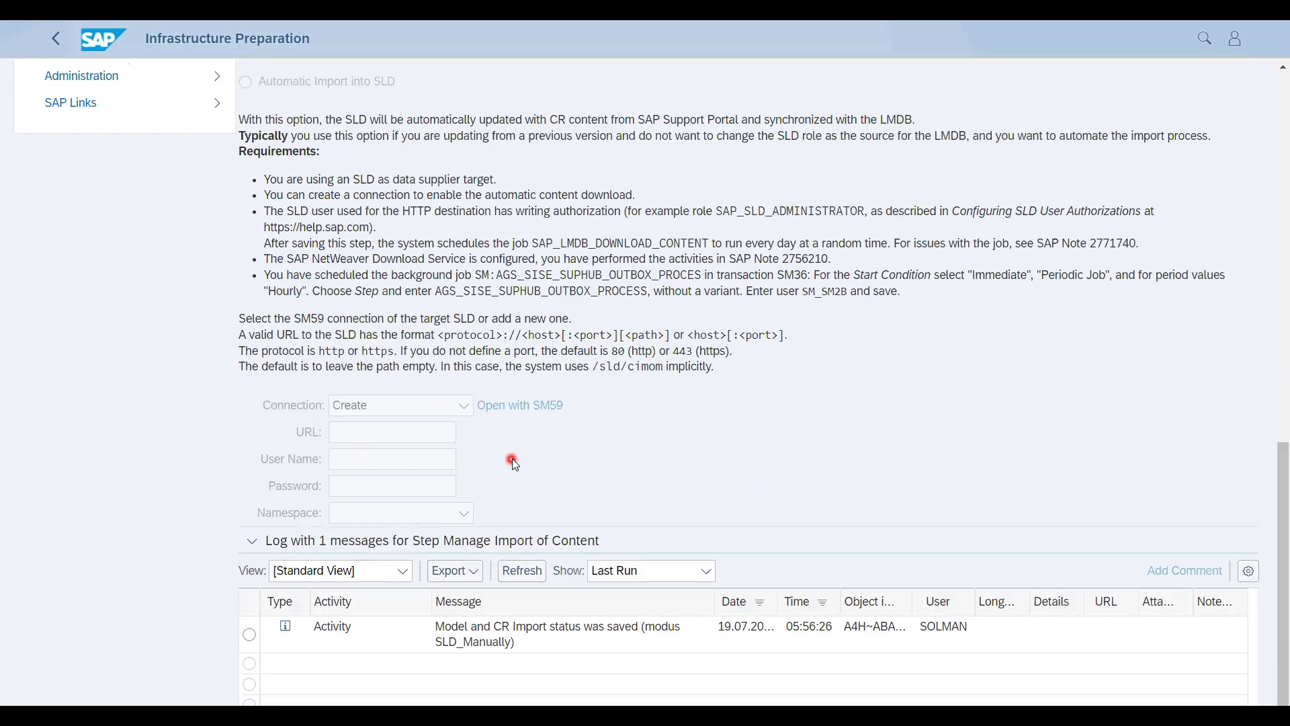
{"action": "scroll", "coordinate": [512, 459], "scroll_direction": "up", "scroll_amount": 10}
{"action": "scroll", "coordinate": [512, 458], "scroll_direction": "up", "scroll_amount": 5}
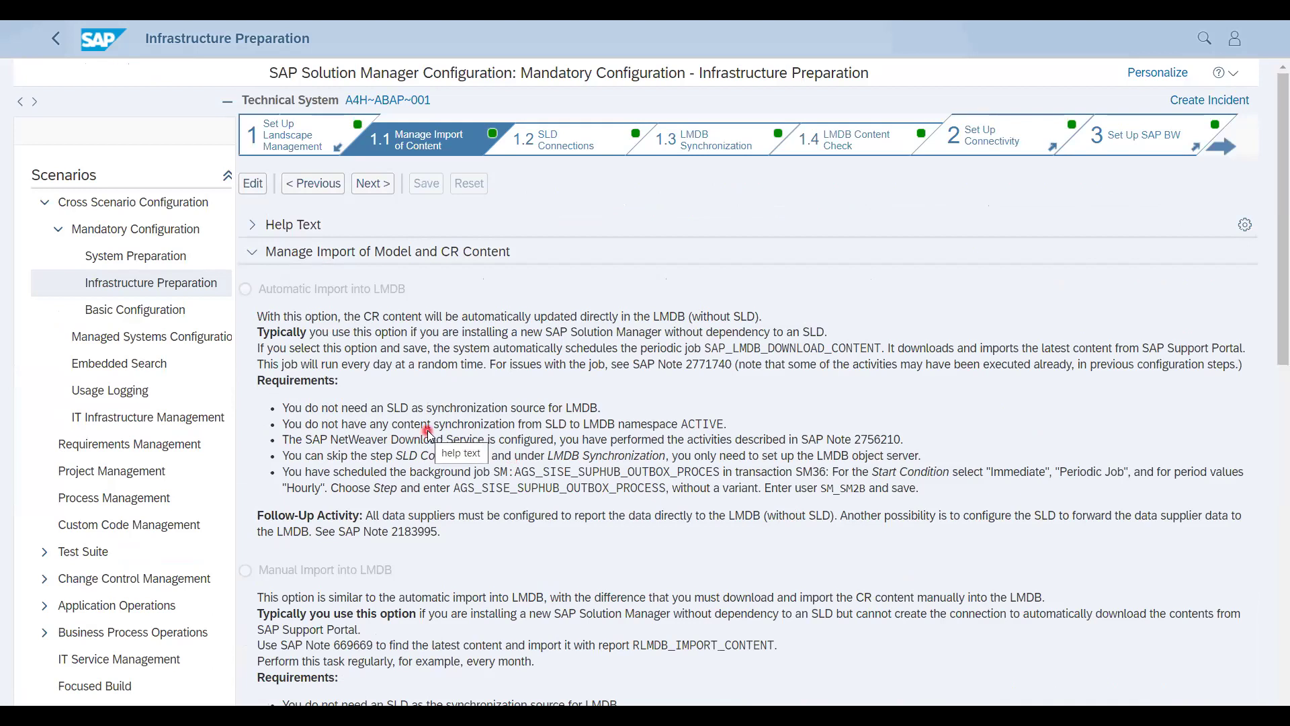
{"action": "scroll", "coordinate": [427, 430], "scroll_direction": "down", "scroll_amount": 4}
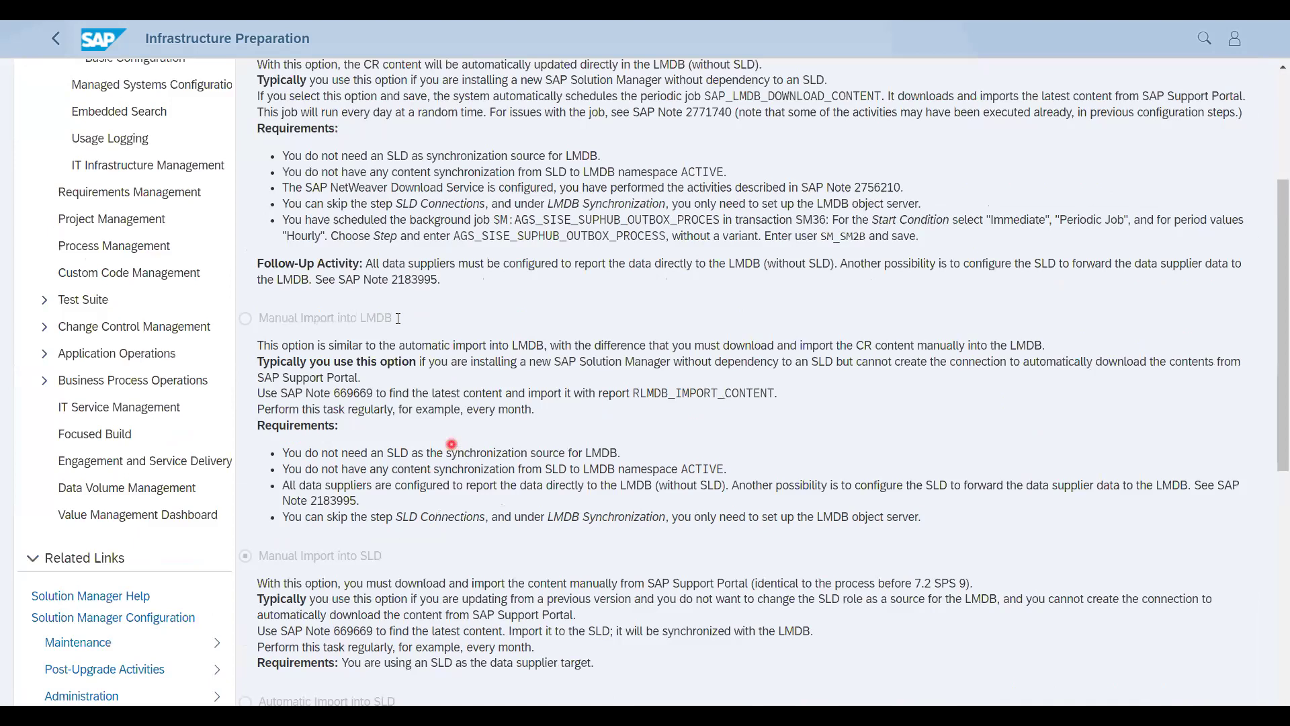
{"action": "scroll", "coordinate": [357, 277], "scroll_direction": "up", "scroll_amount": 4}
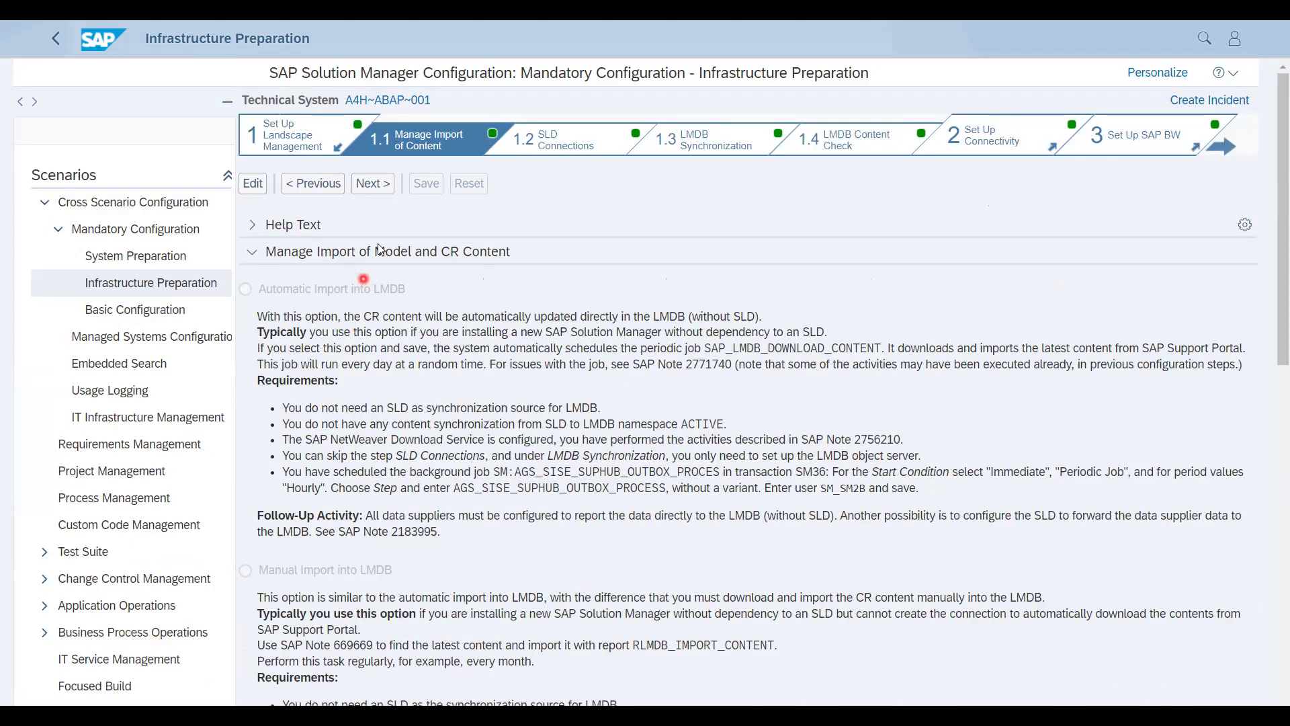
Advance to the SLD Connections step and open the HTTP destination LMDB_SYNCDEST1
{"action": "left_click", "coordinate": [381, 183]}
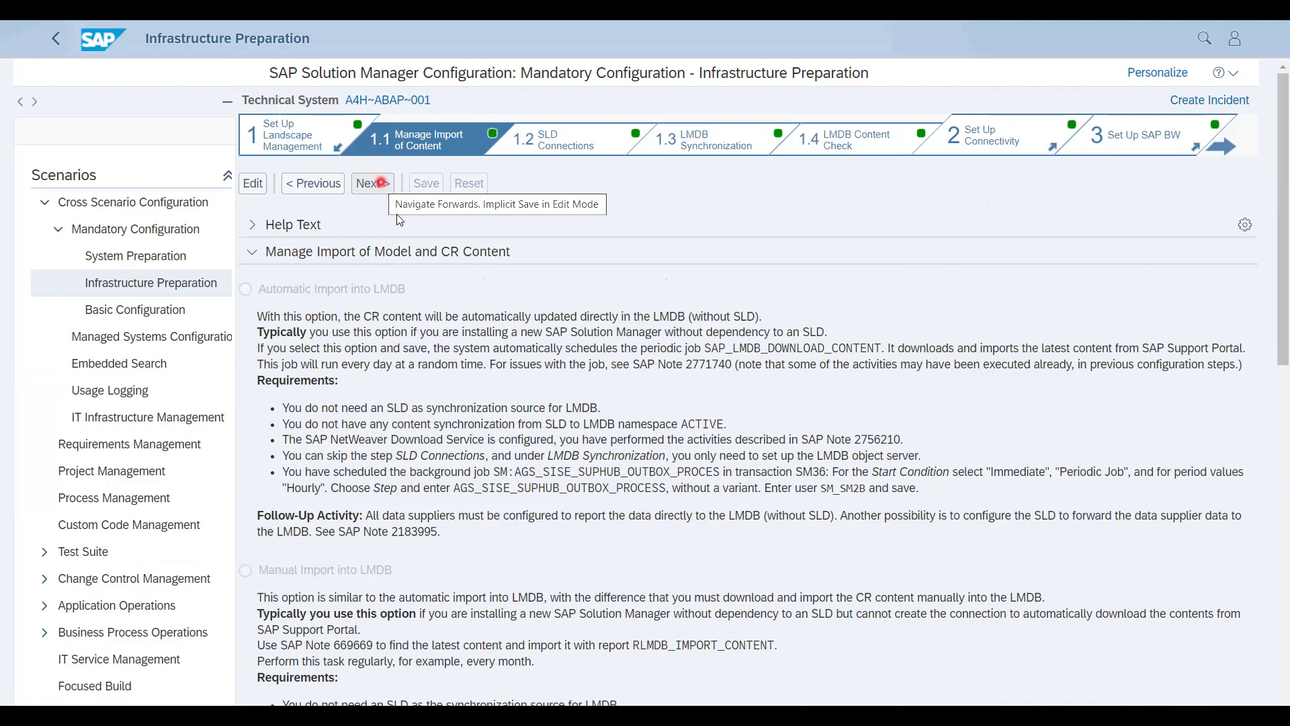
{"action": "left_click", "coordinate": [396, 215]}
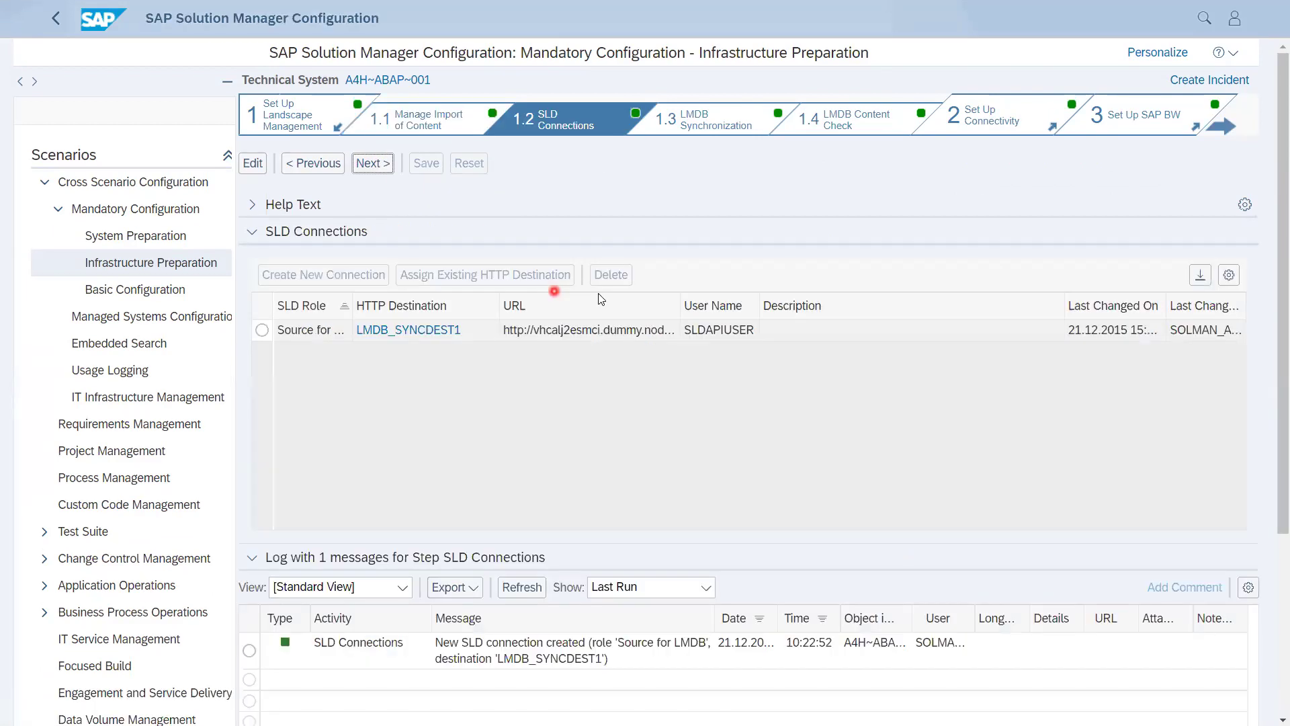
{"action": "left_click", "coordinate": [262, 335]}
{"action": "left_click", "coordinate": [381, 332]}
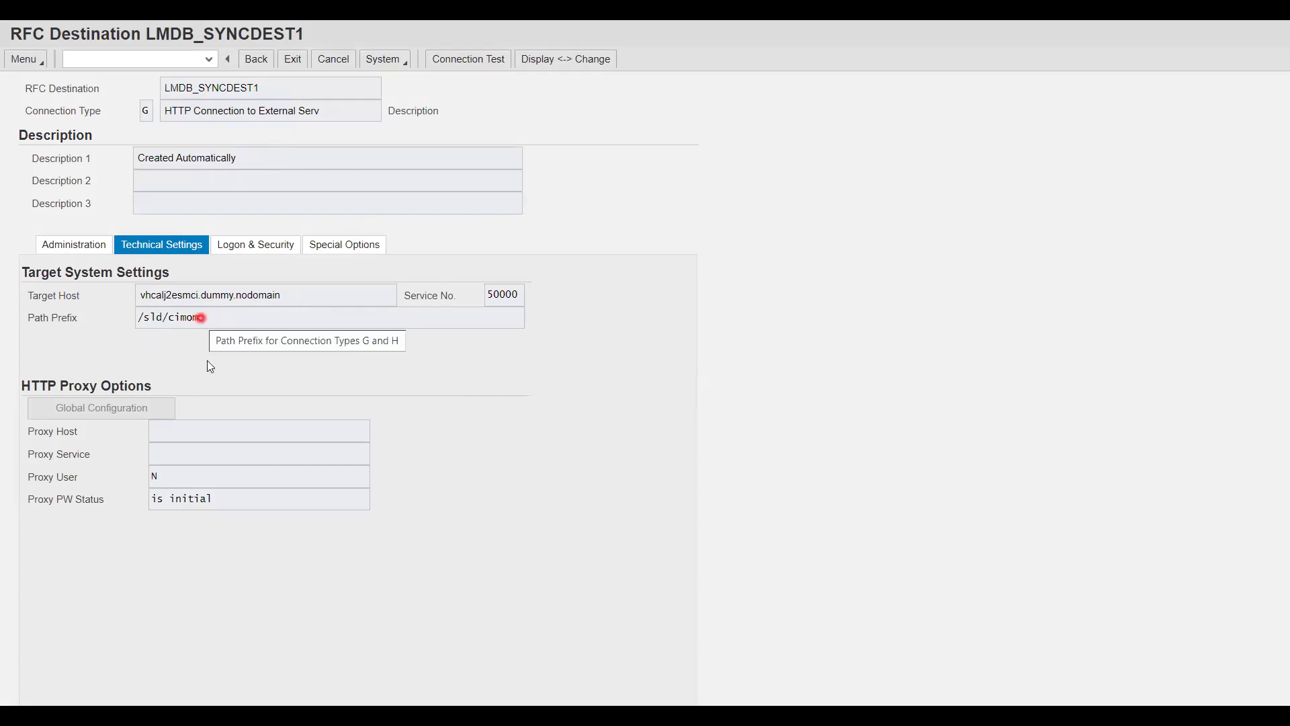
Review the Logon & Security settings of the LMDB_SYNCDEST1 destination
{"action": "left_click", "coordinate": [253, 248]}
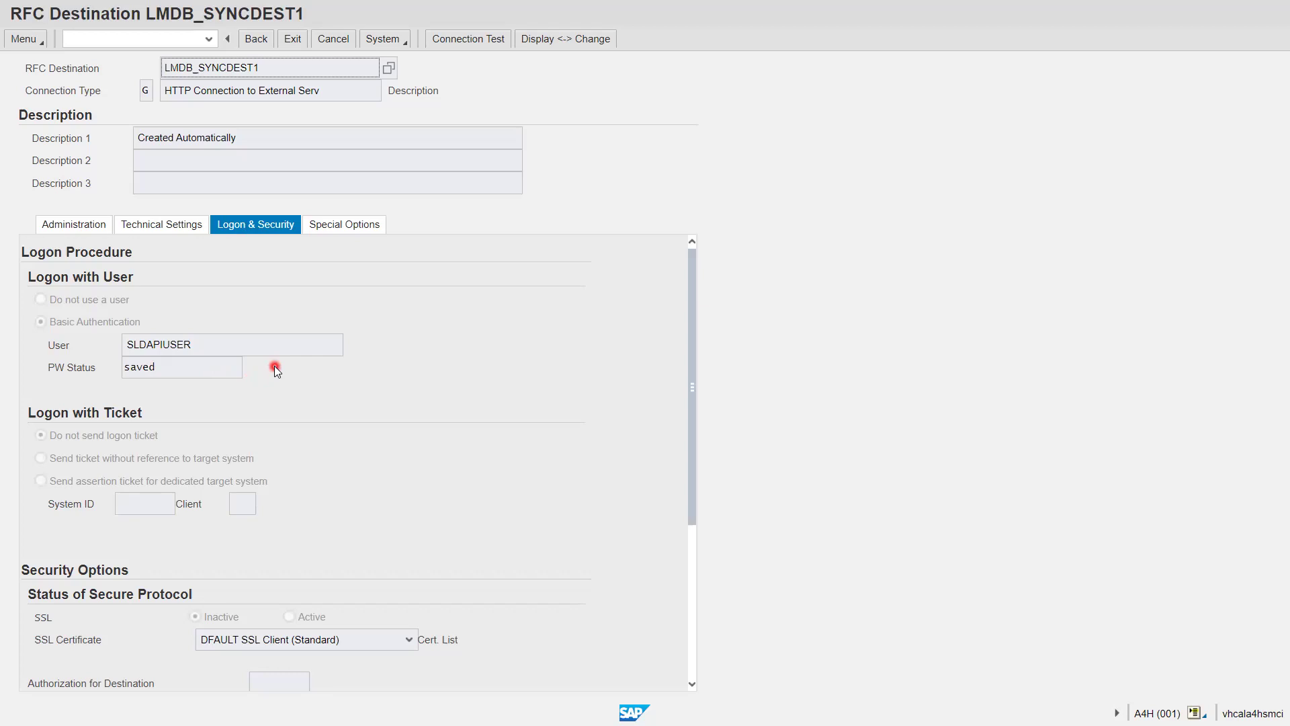
{"action": "scroll", "coordinate": [373, 426], "scroll_direction": "down", "scroll_amount": 1}
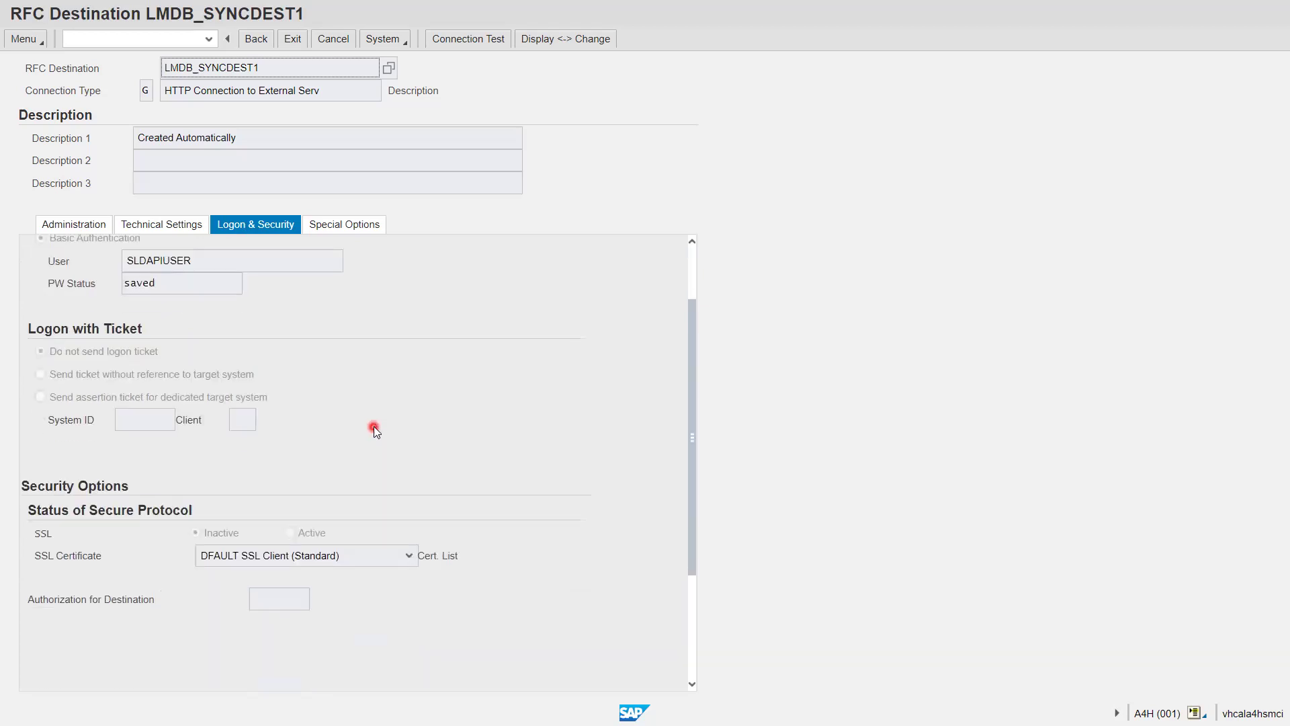
{"action": "scroll", "coordinate": [279, 310], "scroll_direction": "up", "scroll_amount": 1}
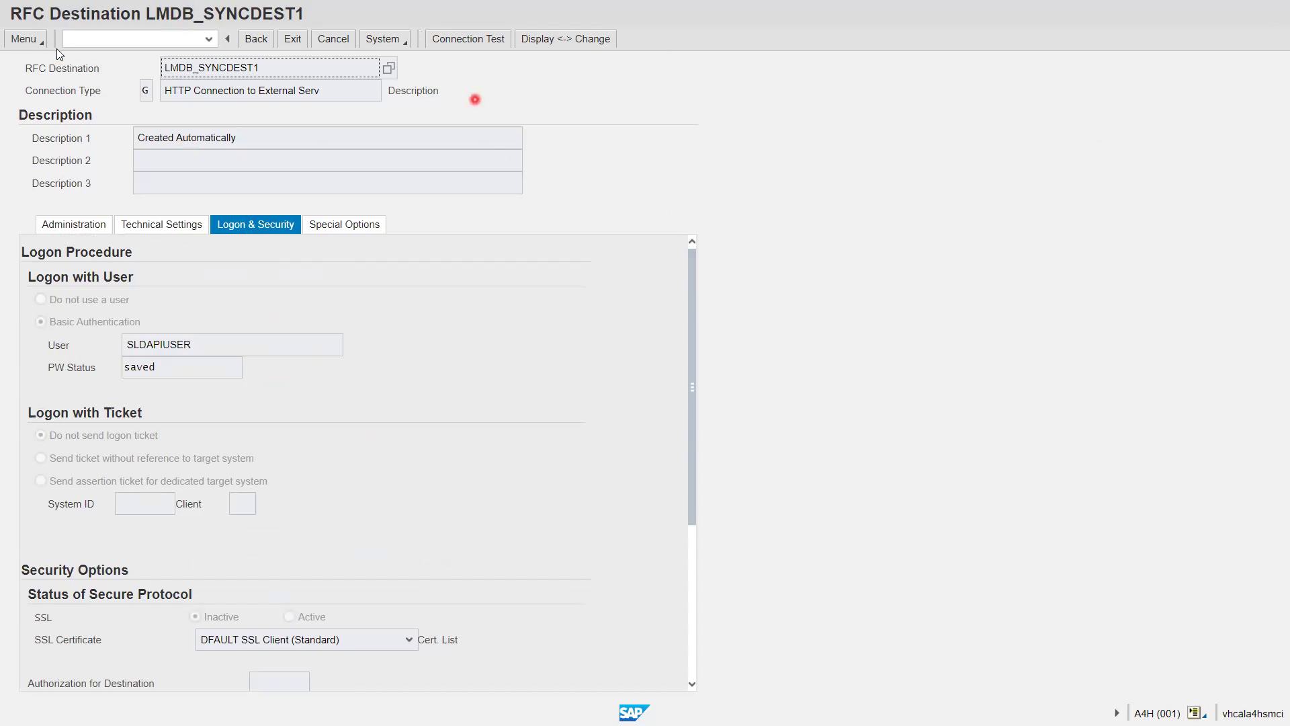
Exit the RFC destination, log off its session and return to the SLD Connections step in full-screen view
{"action": "left_click", "coordinate": [294, 41]}
{"action": "left_click", "coordinate": [278, 38]}
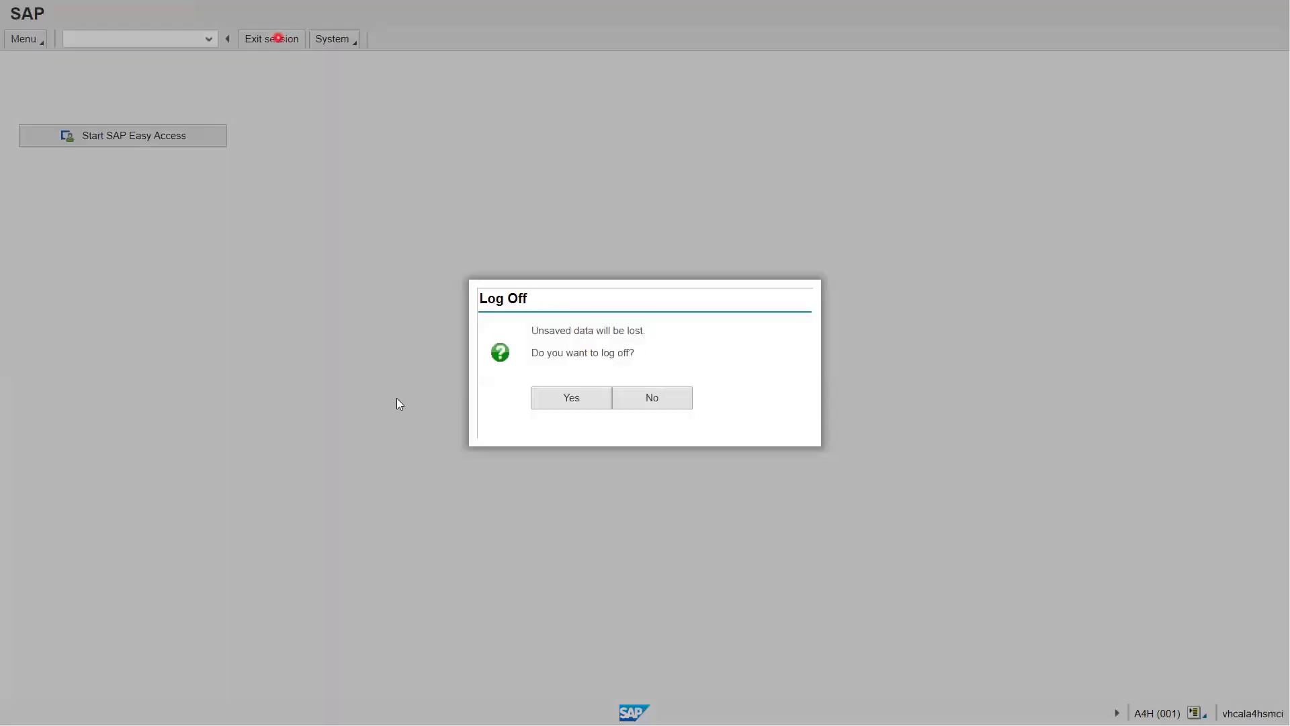
{"action": "left_click", "coordinate": [581, 409]}
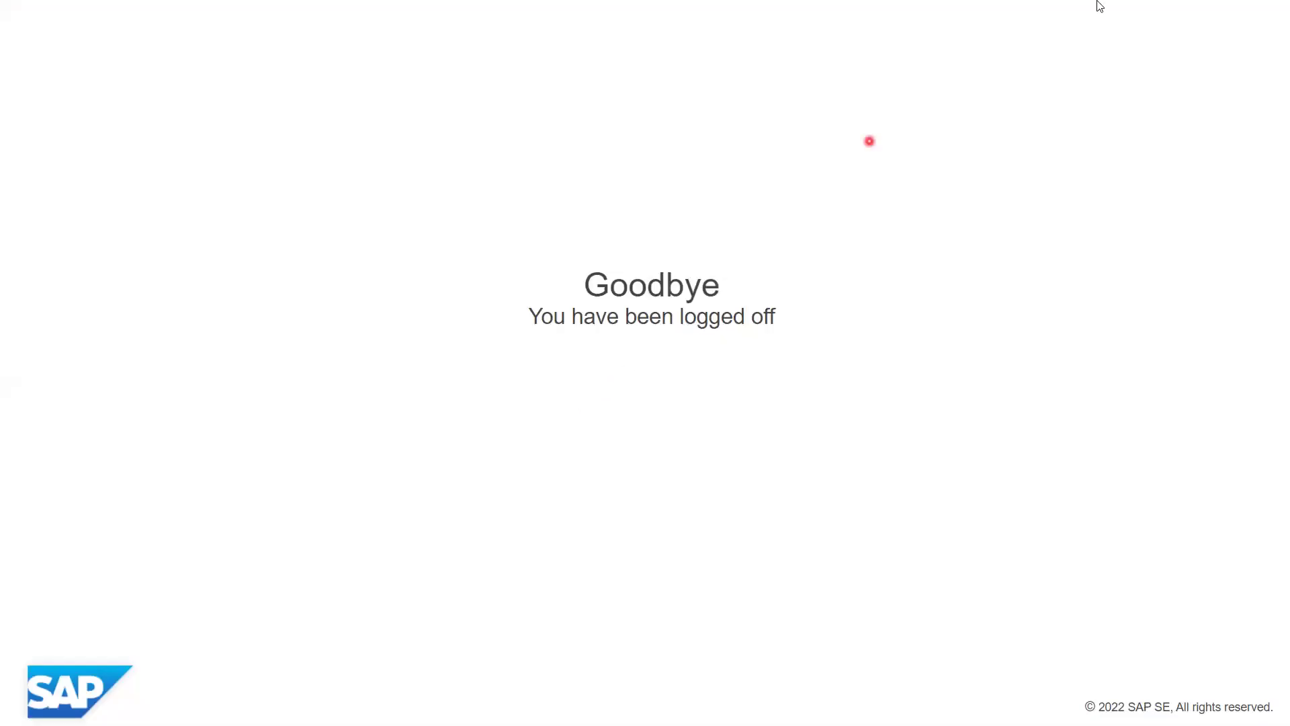
{"action": "left_click", "coordinate": [635, 62]}
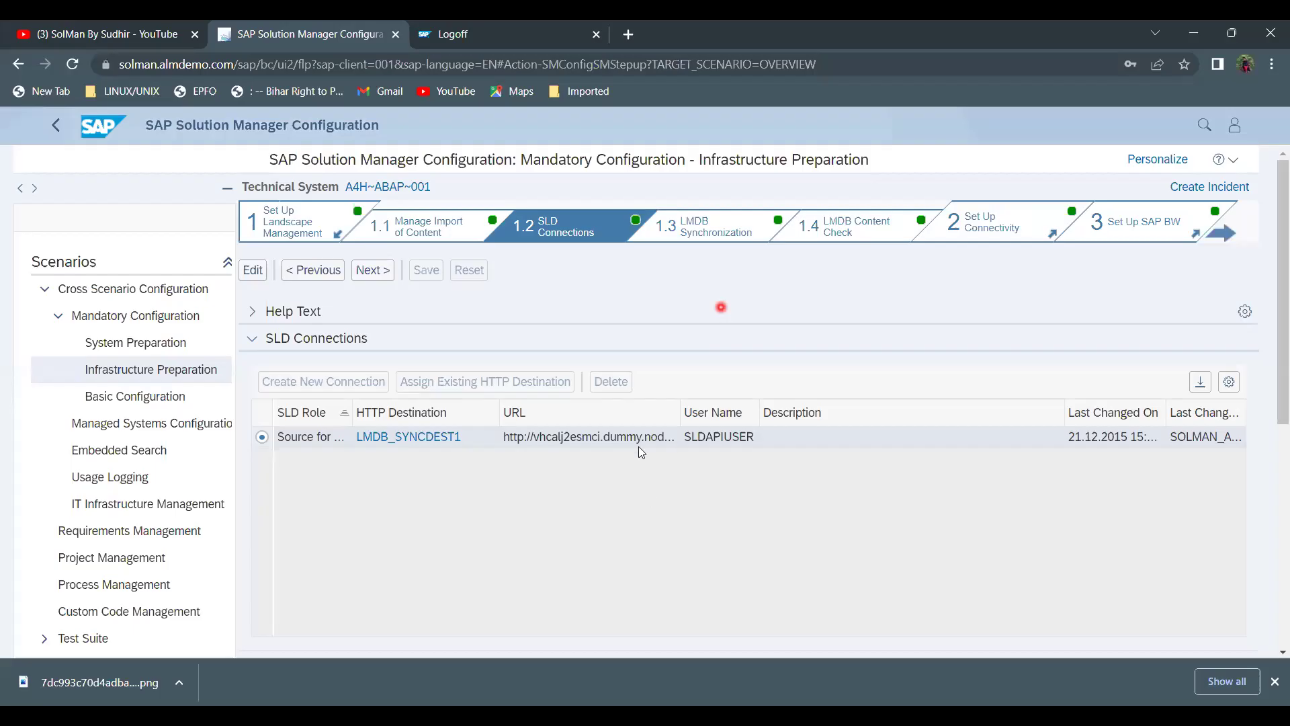
{"action": "key", "text": "F11"}
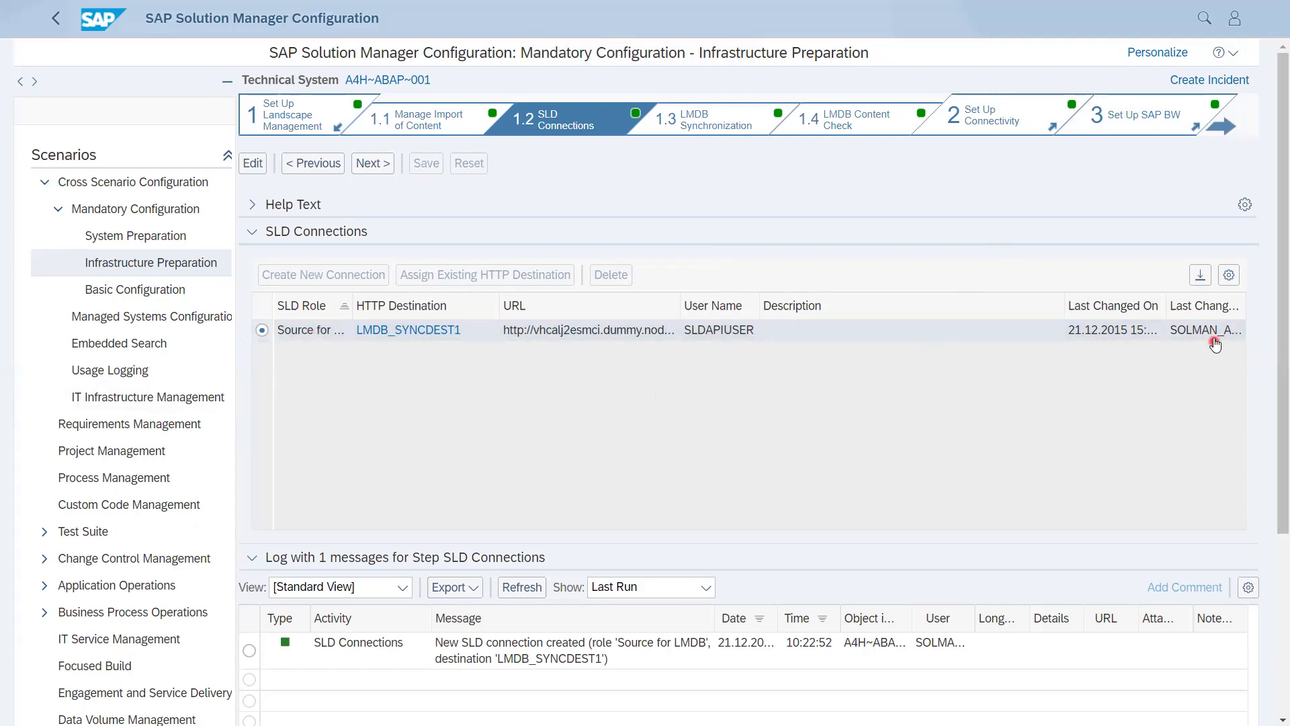
Advance to the LMDB Synchronization step, dismiss its message and open the advanced settings of the SLD synchronization connection
{"action": "left_click", "coordinate": [376, 166]}
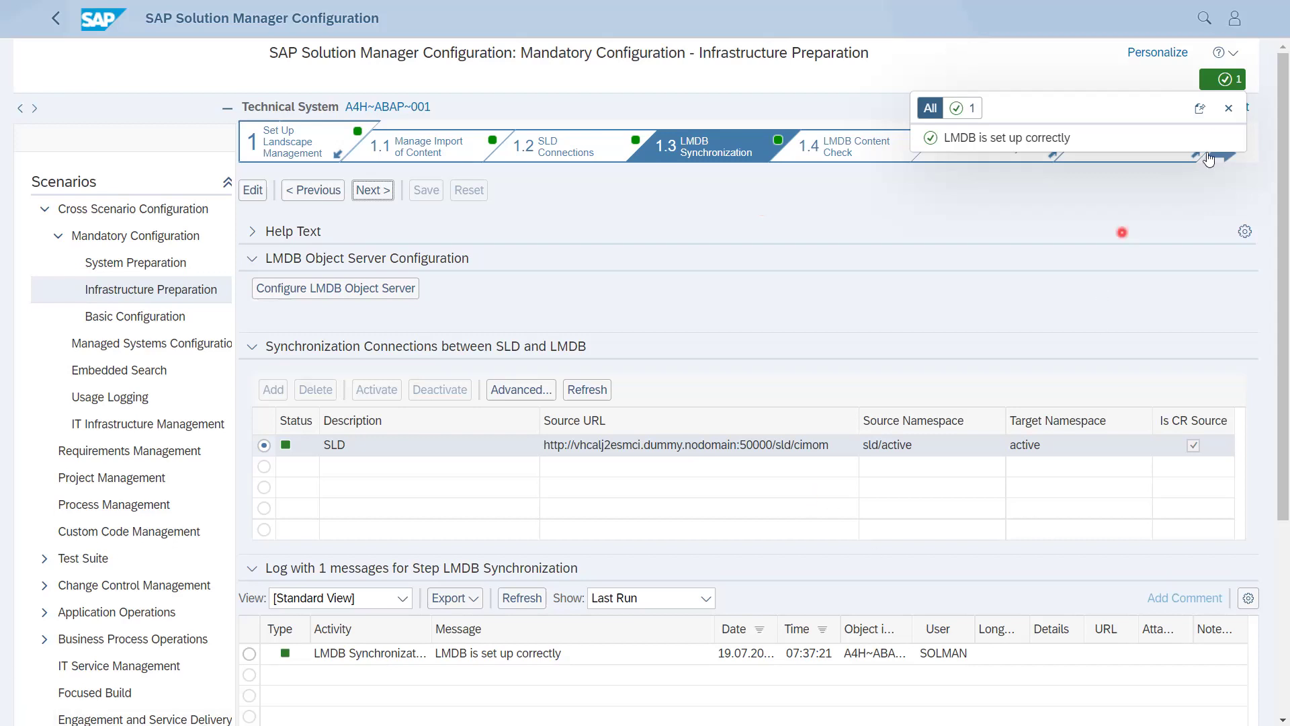
{"action": "left_click", "coordinate": [1227, 110]}
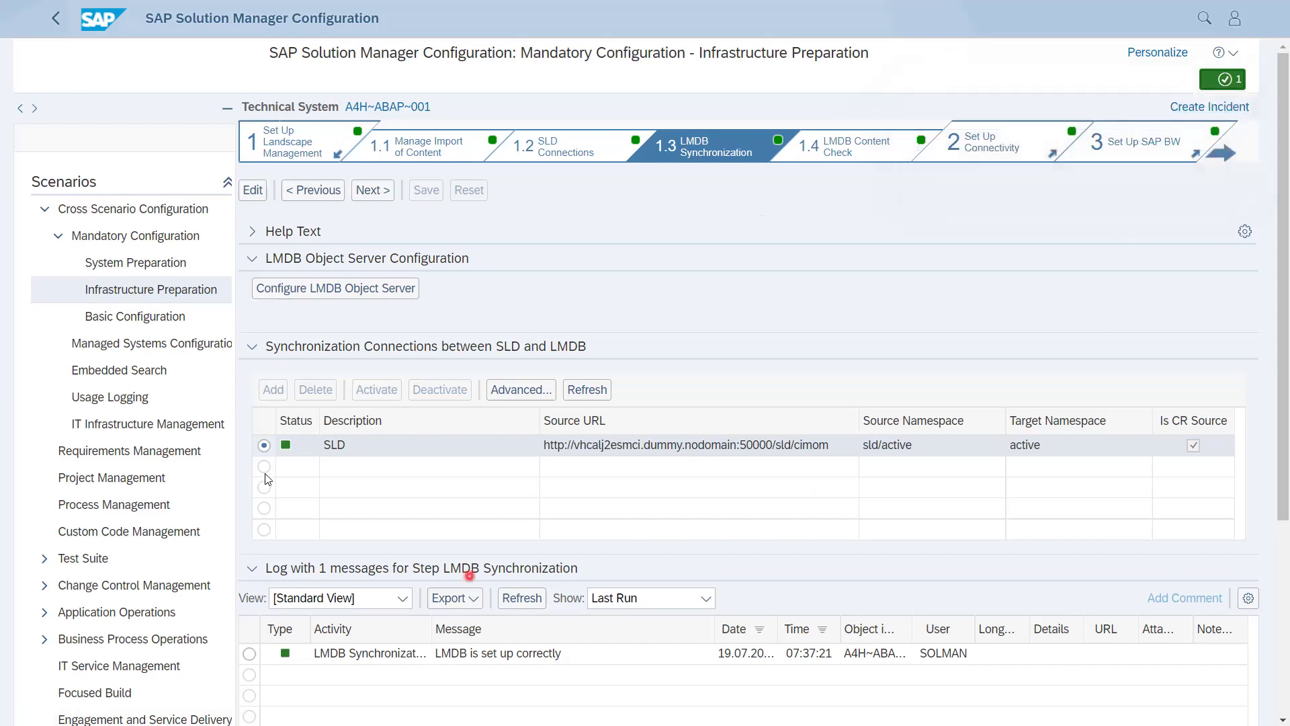
{"action": "left_click", "coordinate": [281, 445]}
{"action": "mouse_move", "coordinate": [287, 450]}
{"action": "left_click", "coordinate": [521, 390]}
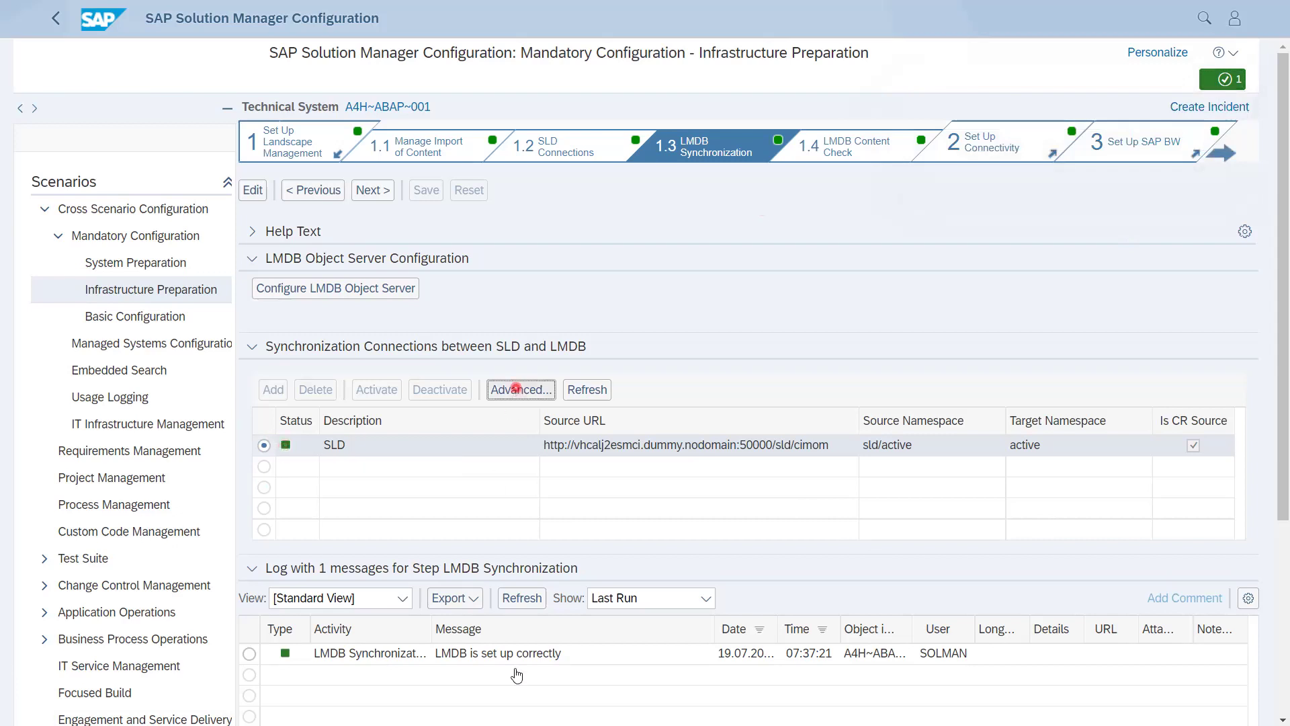
Review the configuration, status and administration details of the SLD synchronization connection, including its background job, and close the details
{"action": "left_click", "coordinate": [582, 527]}
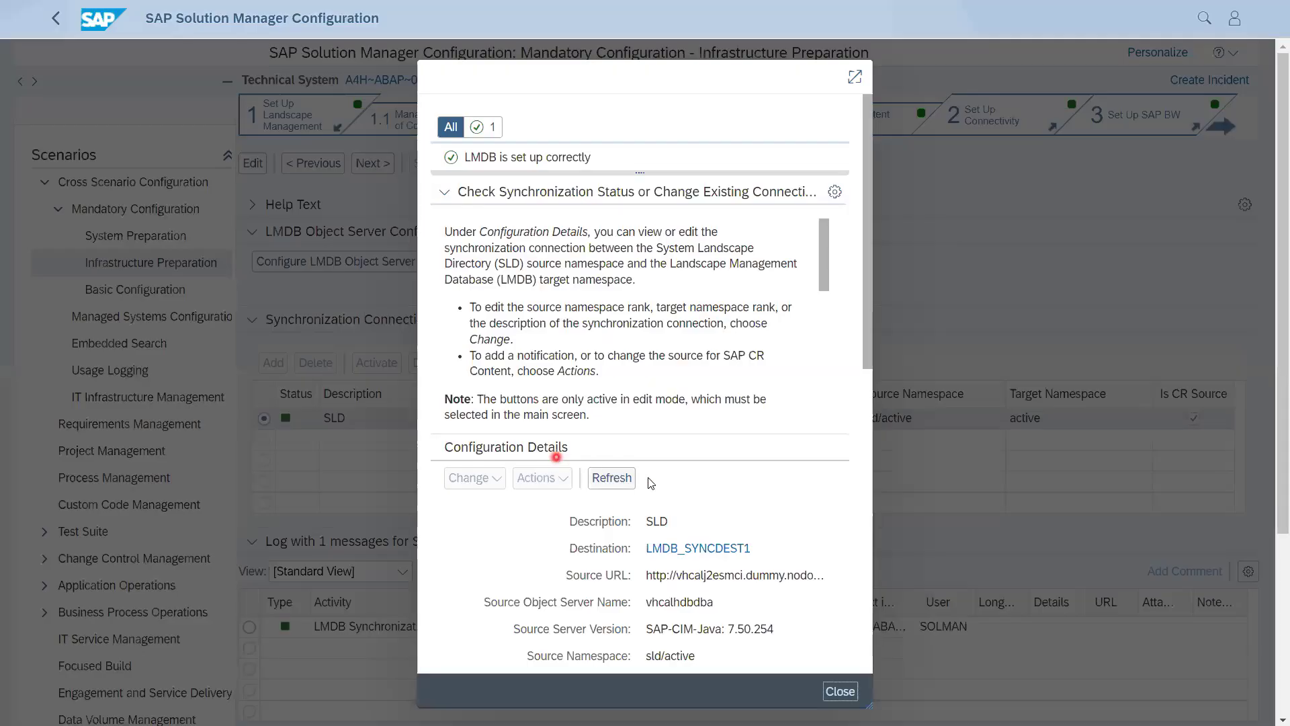
{"action": "scroll", "coordinate": [739, 437], "scroll_direction": "down", "scroll_amount": 3}
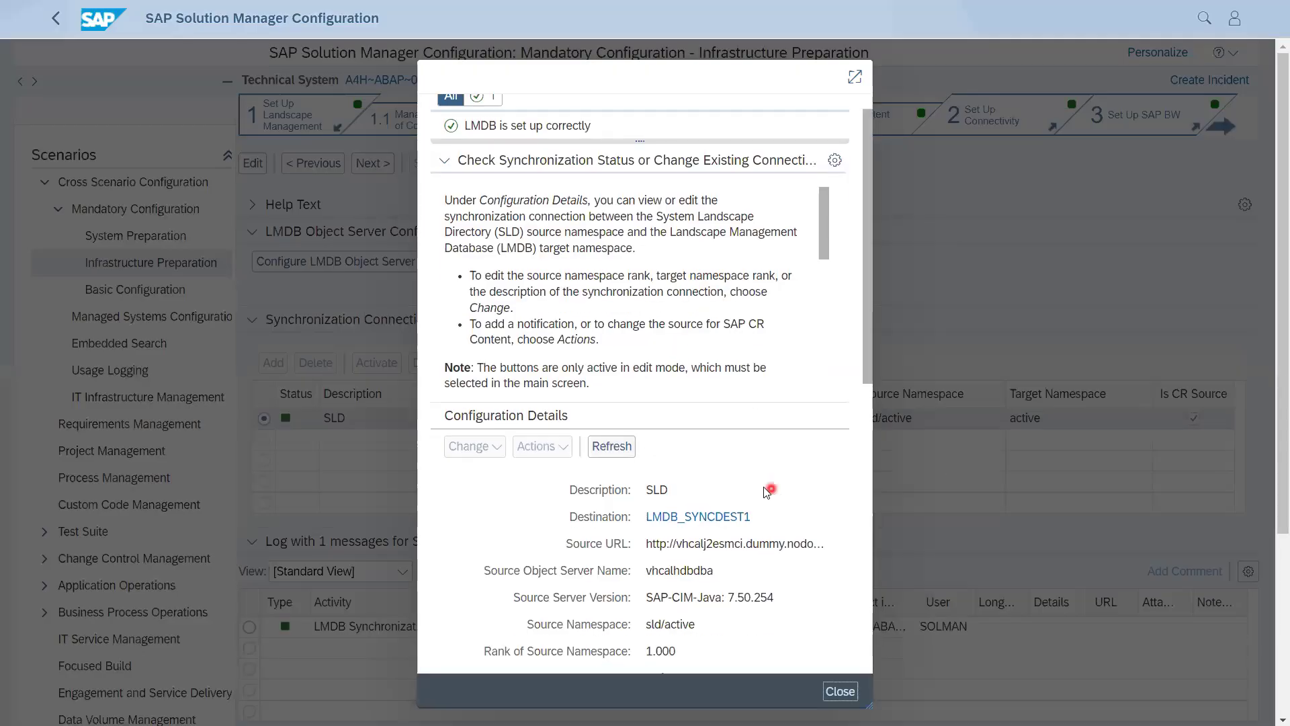
{"action": "left_click", "coordinate": [667, 381]}
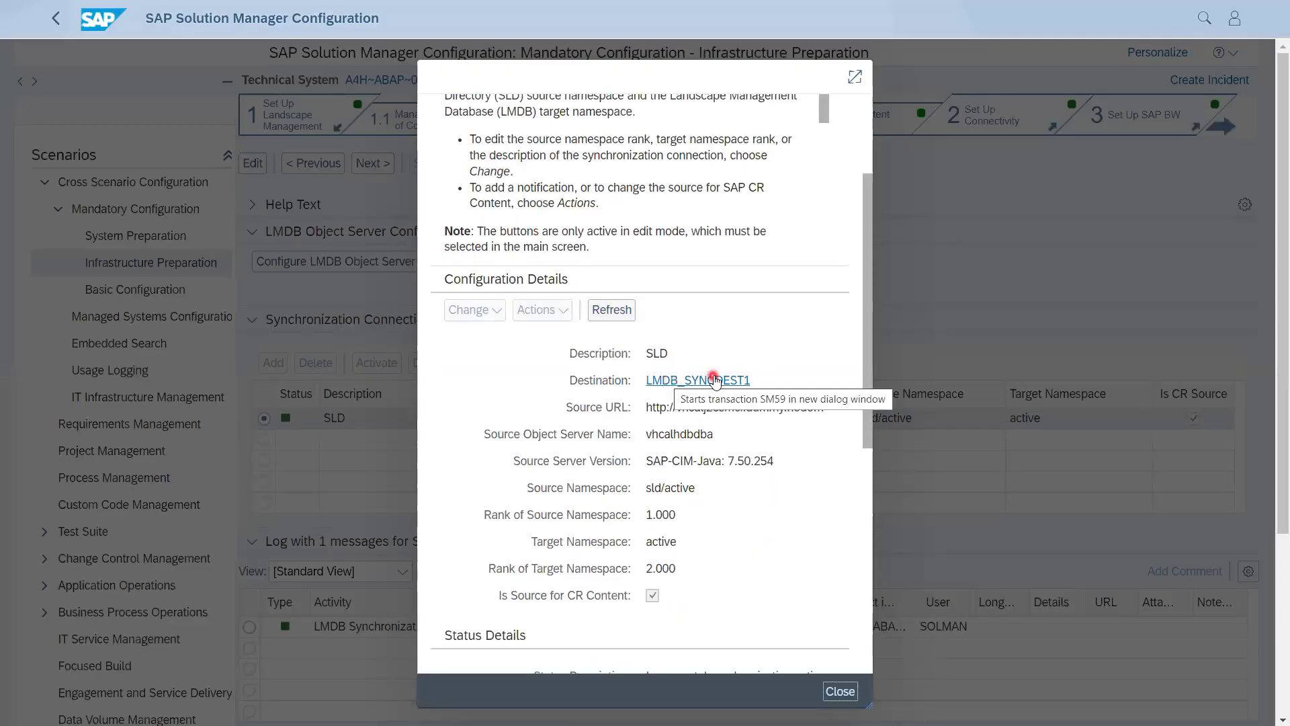
{"action": "left_click", "coordinate": [735, 420]}
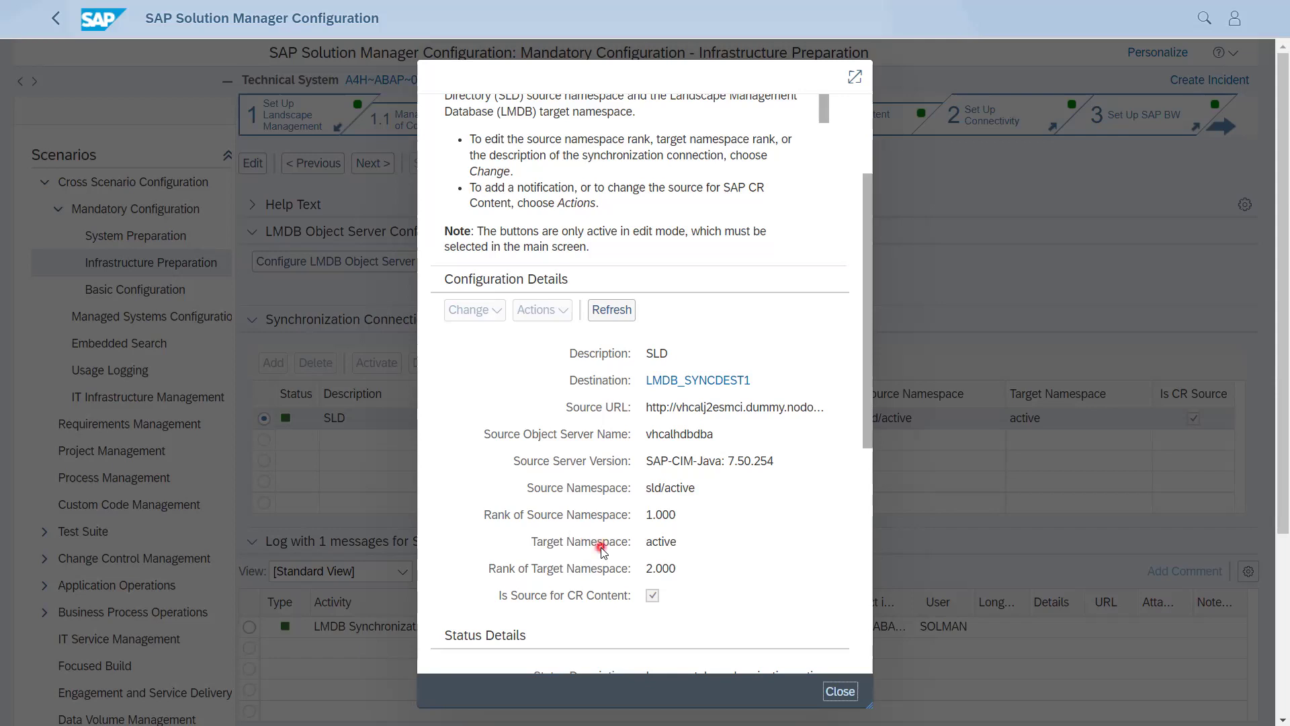
{"action": "scroll", "coordinate": [585, 543], "scroll_direction": "down", "scroll_amount": 5}
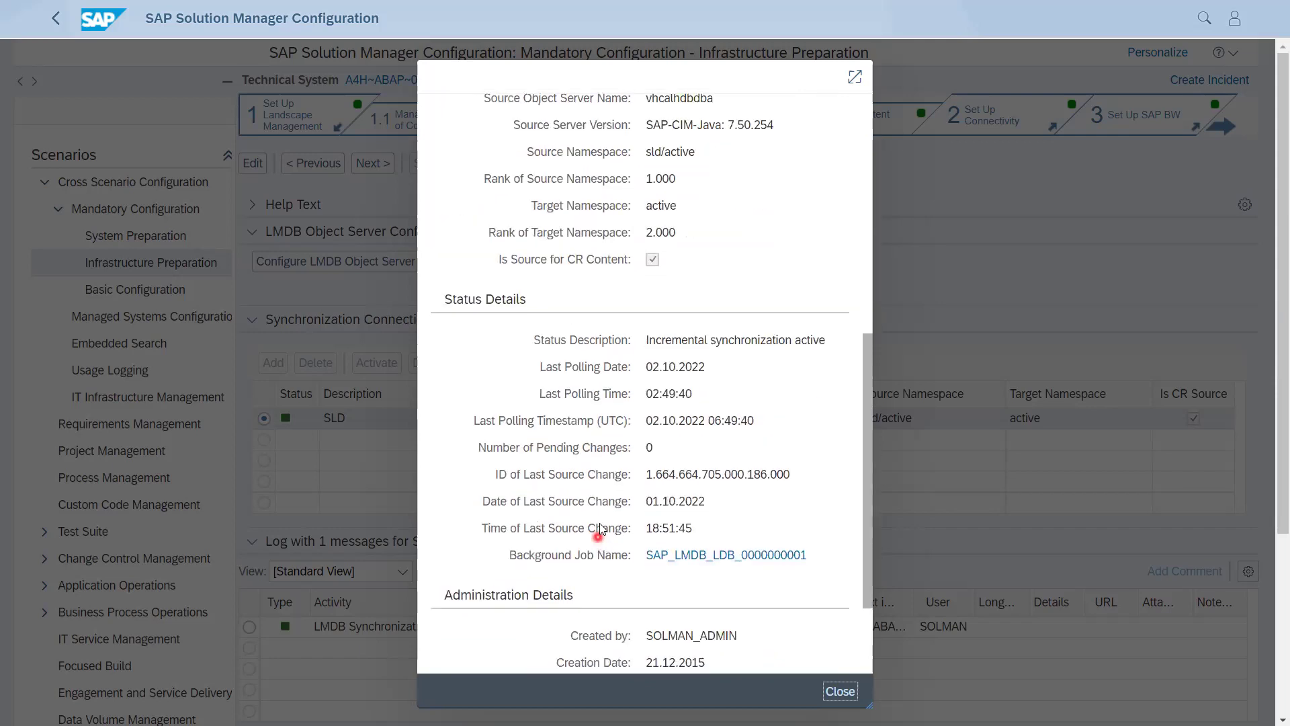
{"action": "scroll", "coordinate": [599, 531], "scroll_direction": "down", "scroll_amount": 2}
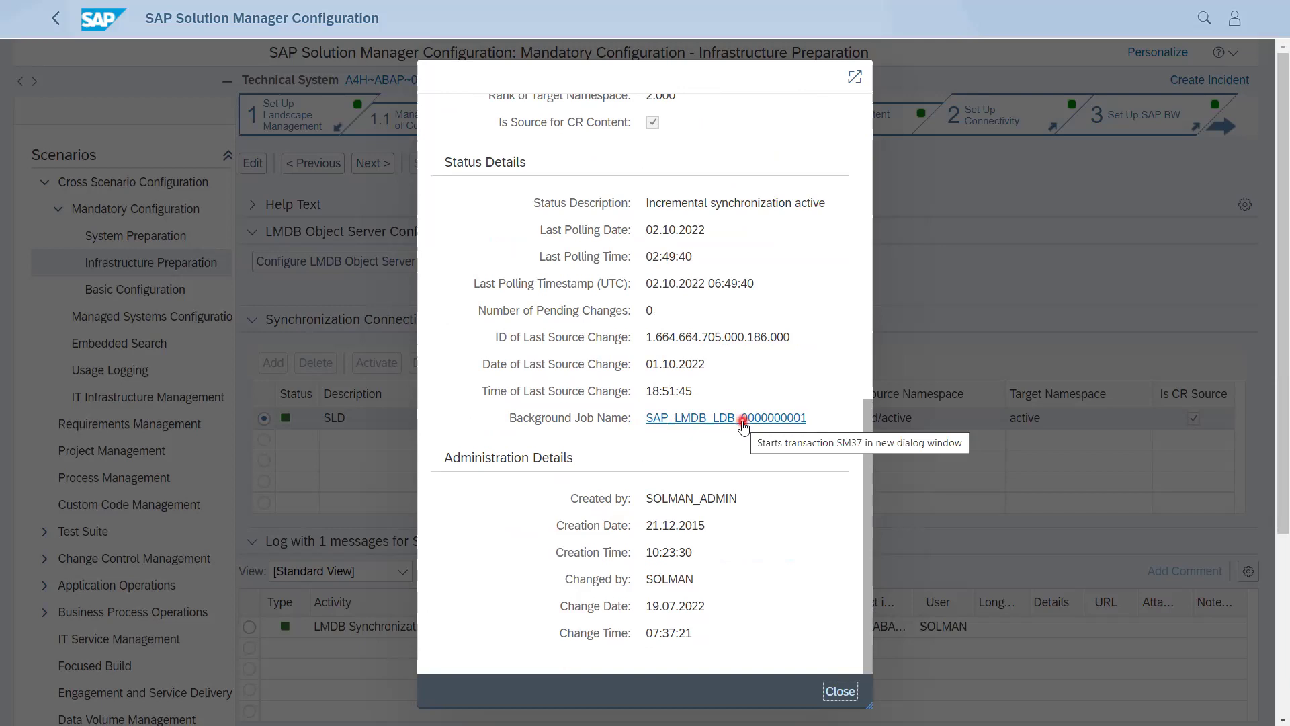
{"action": "scroll", "coordinate": [697, 490], "scroll_direction": "up", "scroll_amount": 10}
{"action": "scroll", "coordinate": [682, 441], "scroll_direction": "down", "scroll_amount": 10}
{"action": "left_click", "coordinate": [839, 692]}
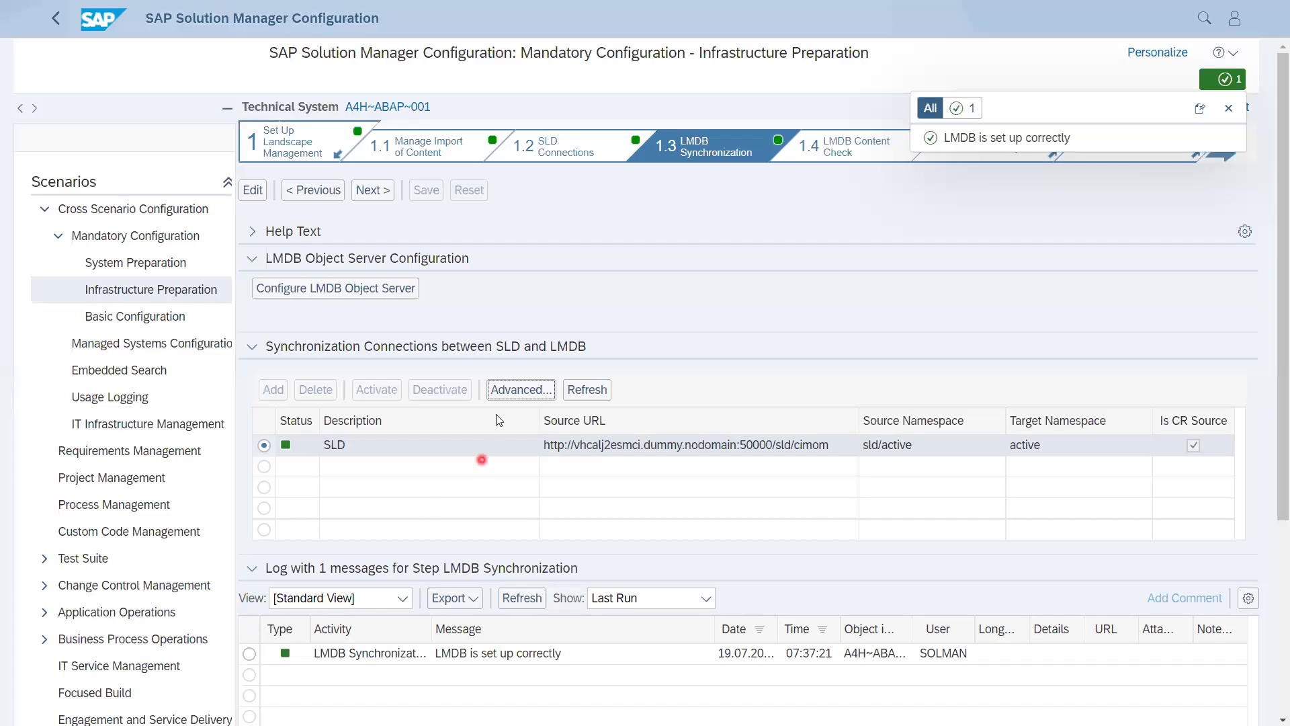
Advance to the LMDB Content Check step, review its system entries and continue to Set Up Connectivity
{"action": "left_click", "coordinate": [369, 191]}
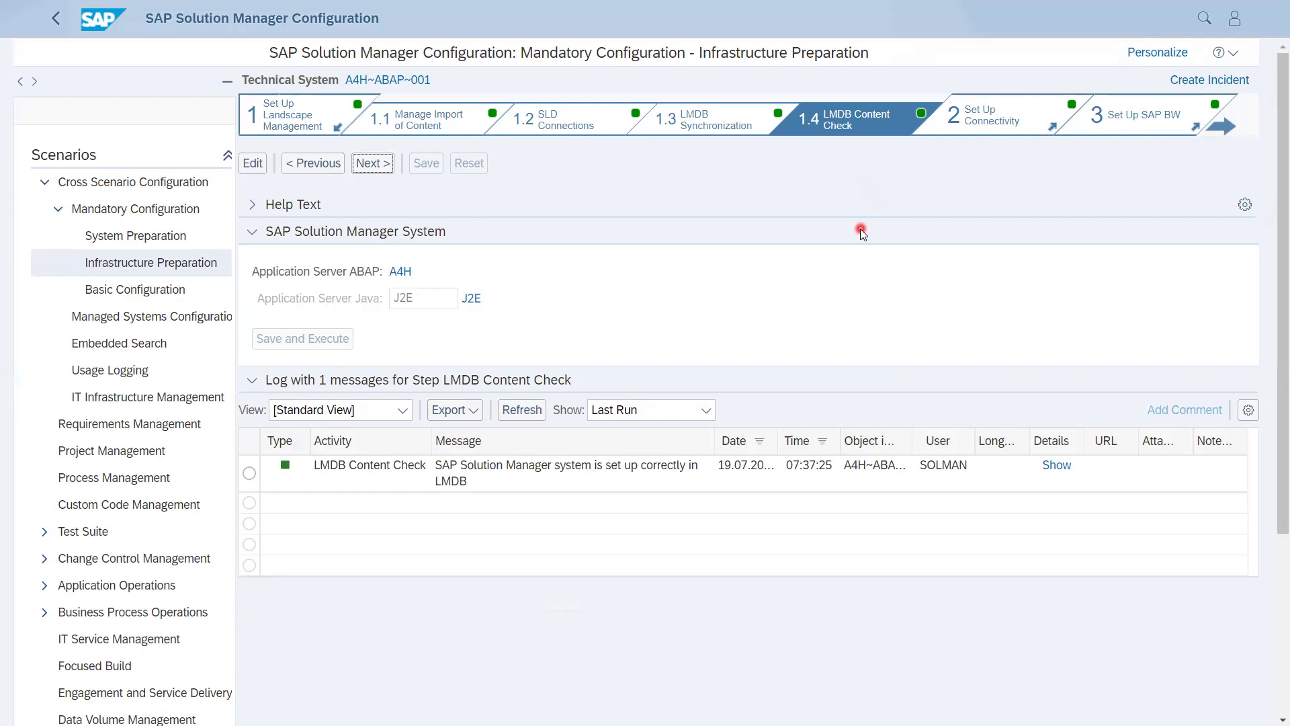
{"action": "left_click", "coordinate": [387, 270]}
{"action": "left_click", "coordinate": [380, 166]}
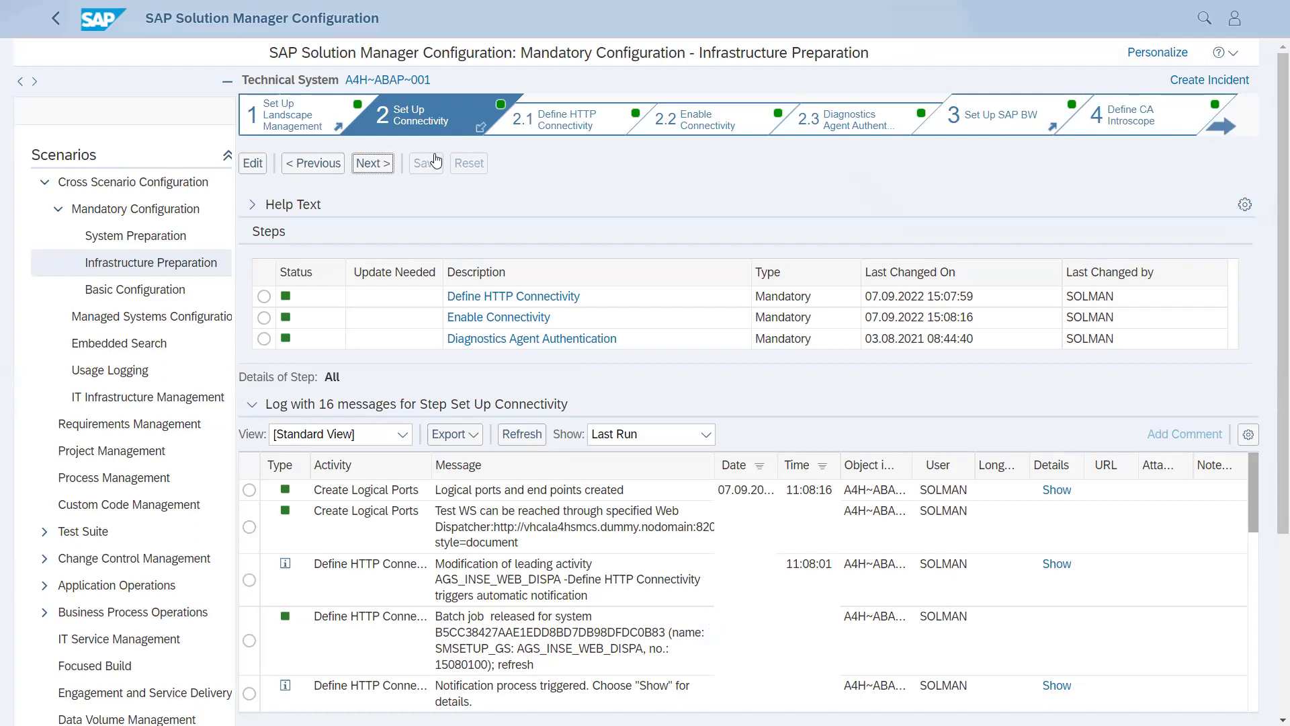
Advance to Define HTTP Connectivity and review its manual activities, SAP Web Dispatcher settings and log
{"action": "left_click", "coordinate": [366, 166]}
{"action": "left_click", "coordinate": [917, 297]}
{"action": "scroll", "coordinate": [891, 542], "scroll_direction": "down", "scroll_amount": 1}
{"action": "left_click", "coordinate": [891, 542]}
{"action": "scroll", "coordinate": [892, 541], "scroll_direction": "down", "scroll_amount": 1}
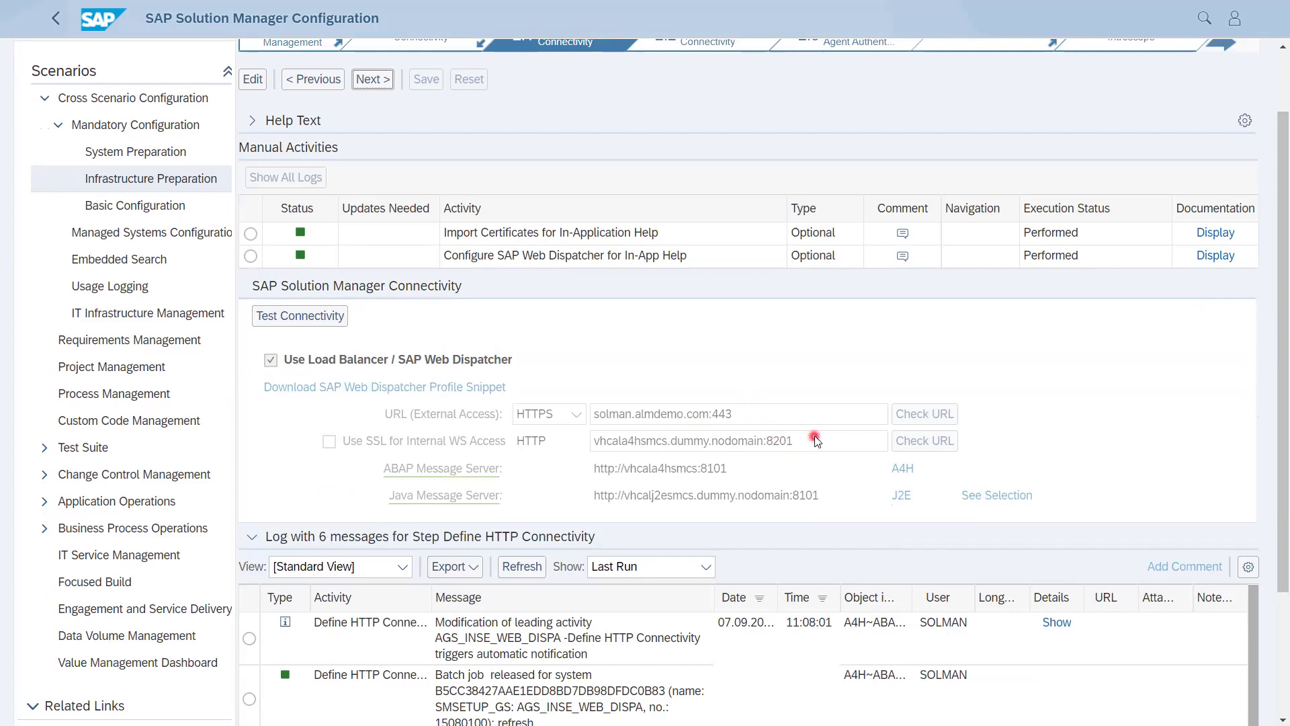
{"action": "scroll", "coordinate": [743, 400], "scroll_direction": "up", "scroll_amount": 2}
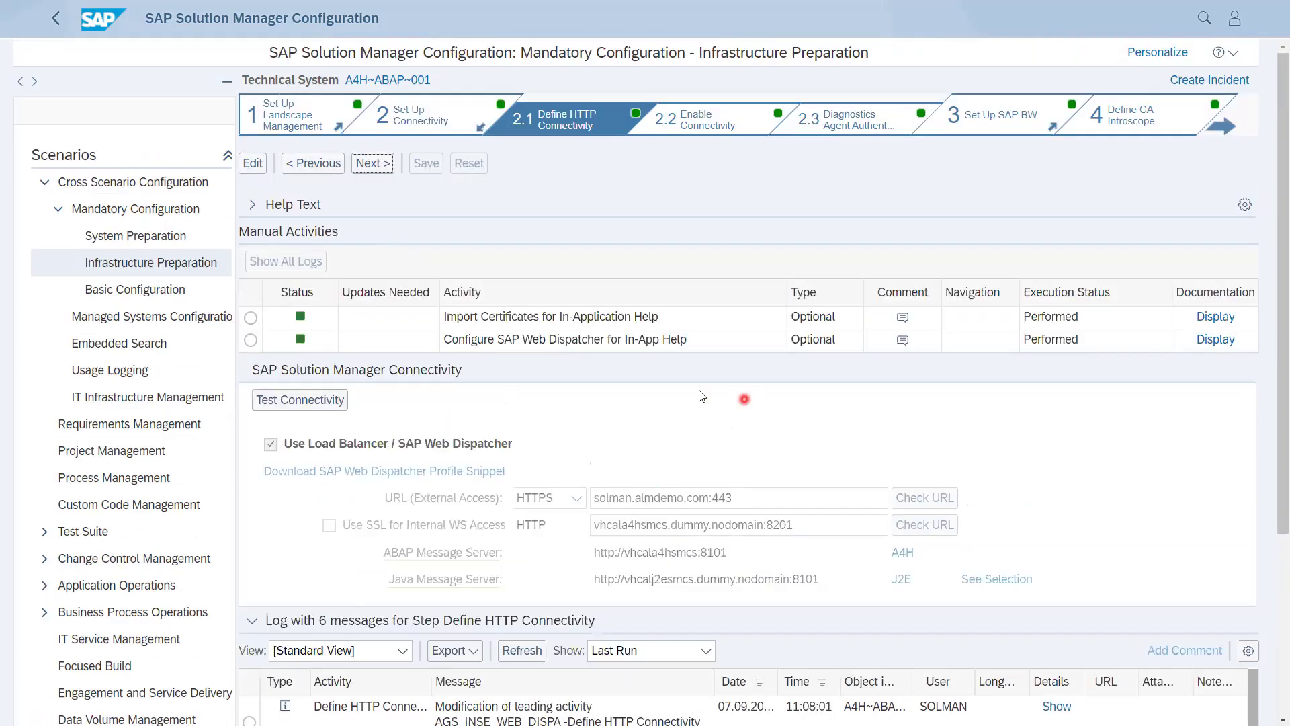
{"action": "scroll", "coordinate": [795, 432], "scroll_direction": "down", "scroll_amount": 5}
{"action": "scroll", "coordinate": [796, 431], "scroll_direction": "up", "scroll_amount": 5}
Advance to Enable Connectivity, review its automatic activities and continue to the Diagnostics Agent Authentication step
{"action": "left_click", "coordinate": [372, 164]}
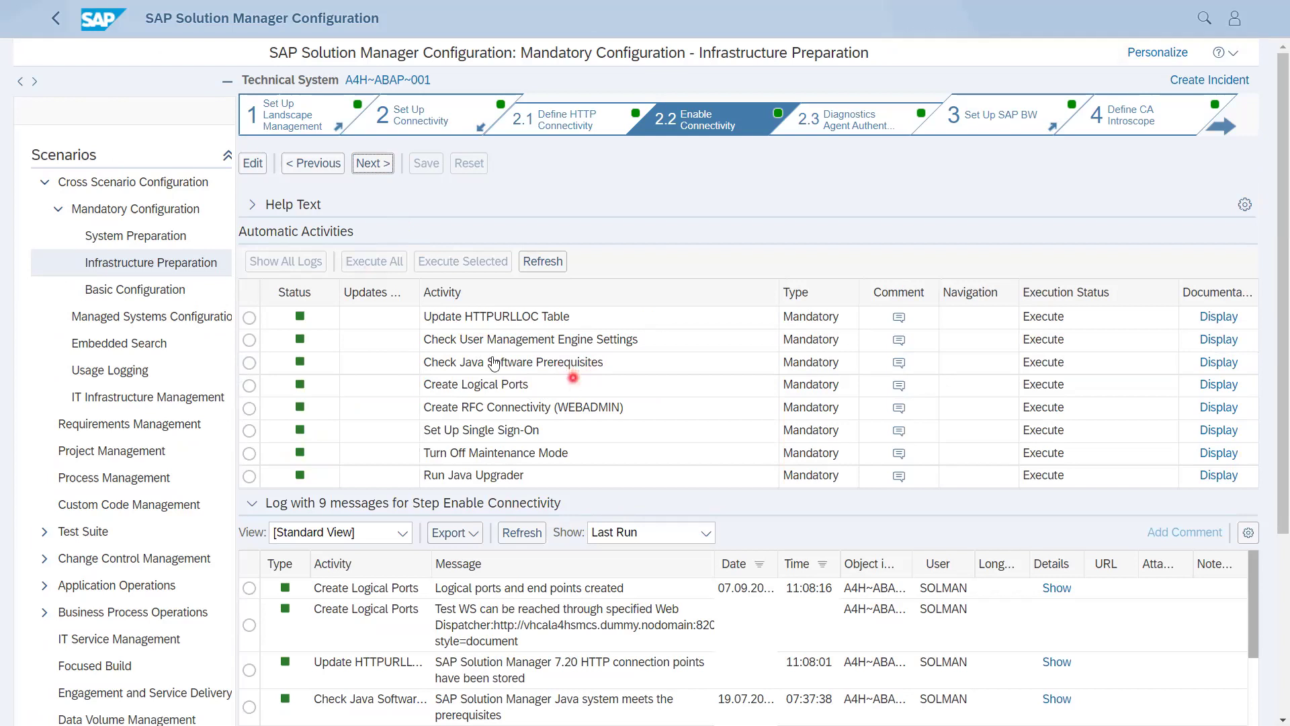
{"action": "left_click", "coordinate": [374, 165]}
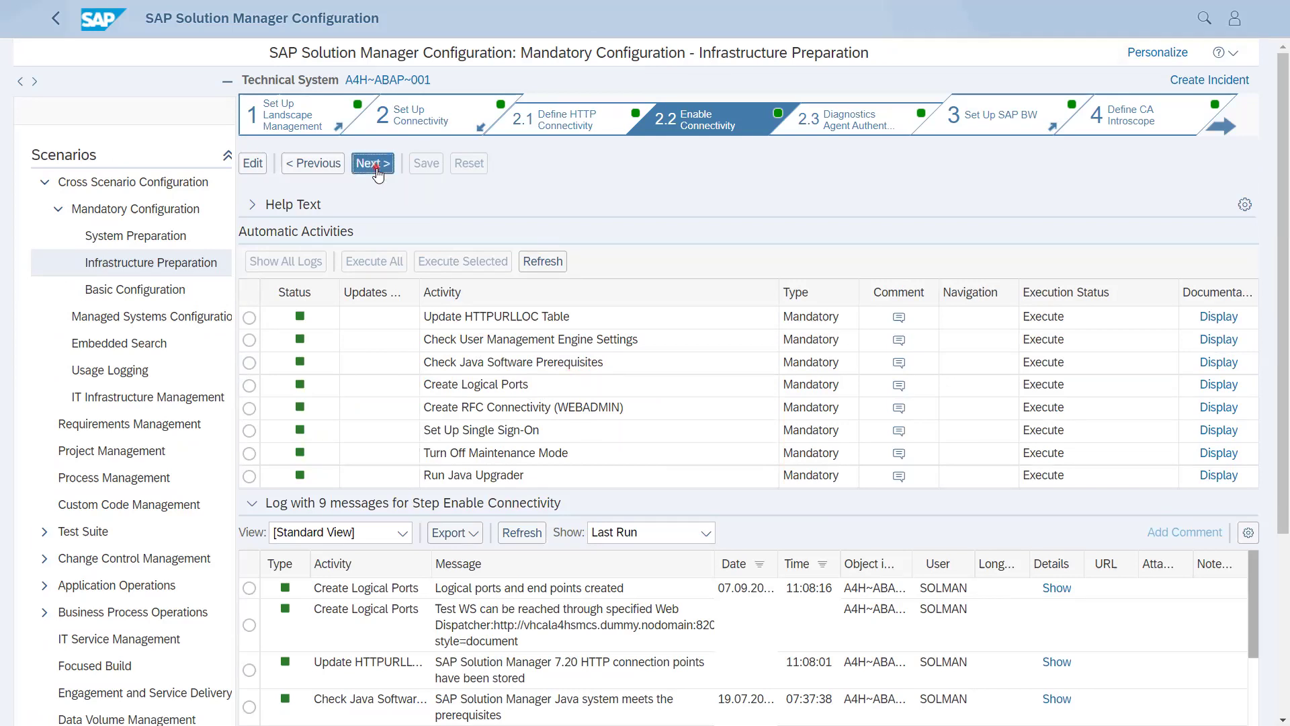
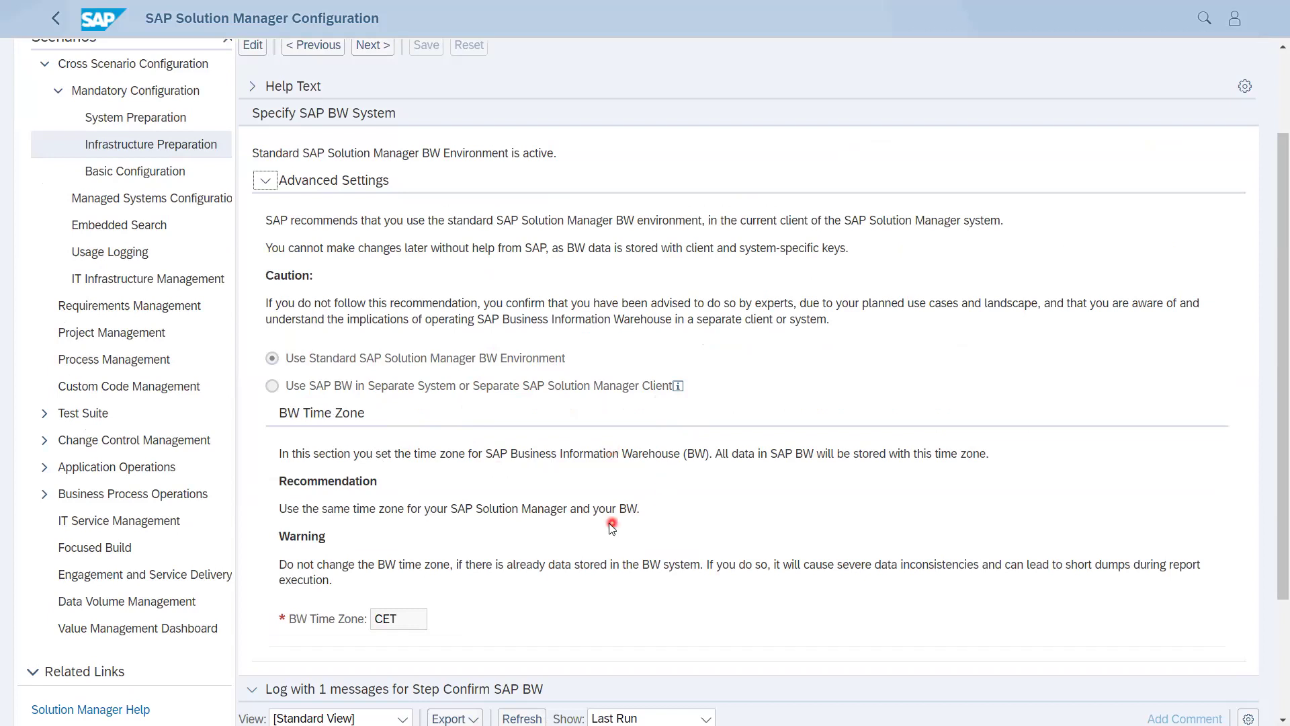
Review the advanced settings of the Confirm SAP BW step, including the BW environment choice, time zone and log
{"action": "scroll", "coordinate": [608, 517], "scroll_direction": "up", "scroll_amount": 2}
{"action": "scroll", "coordinate": [383, 470], "scroll_direction": "down", "scroll_amount": 3}
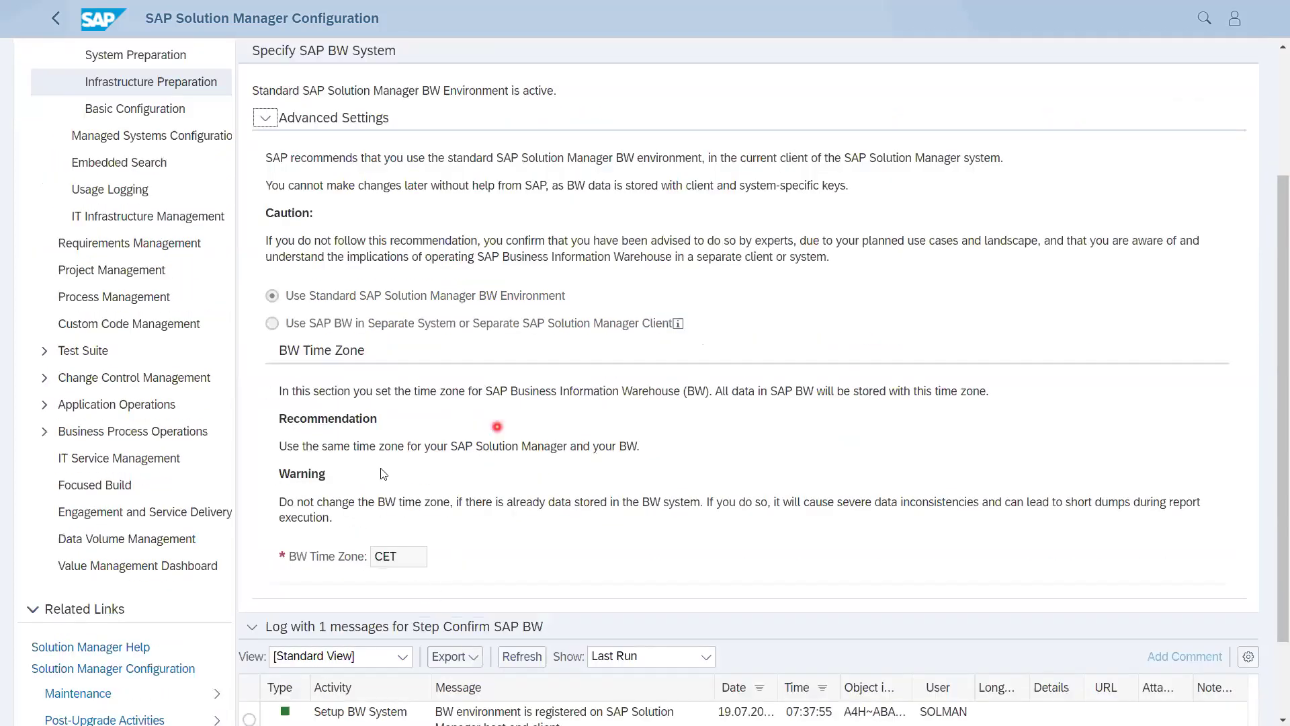
{"action": "scroll", "coordinate": [397, 463], "scroll_direction": "down", "scroll_amount": 2}
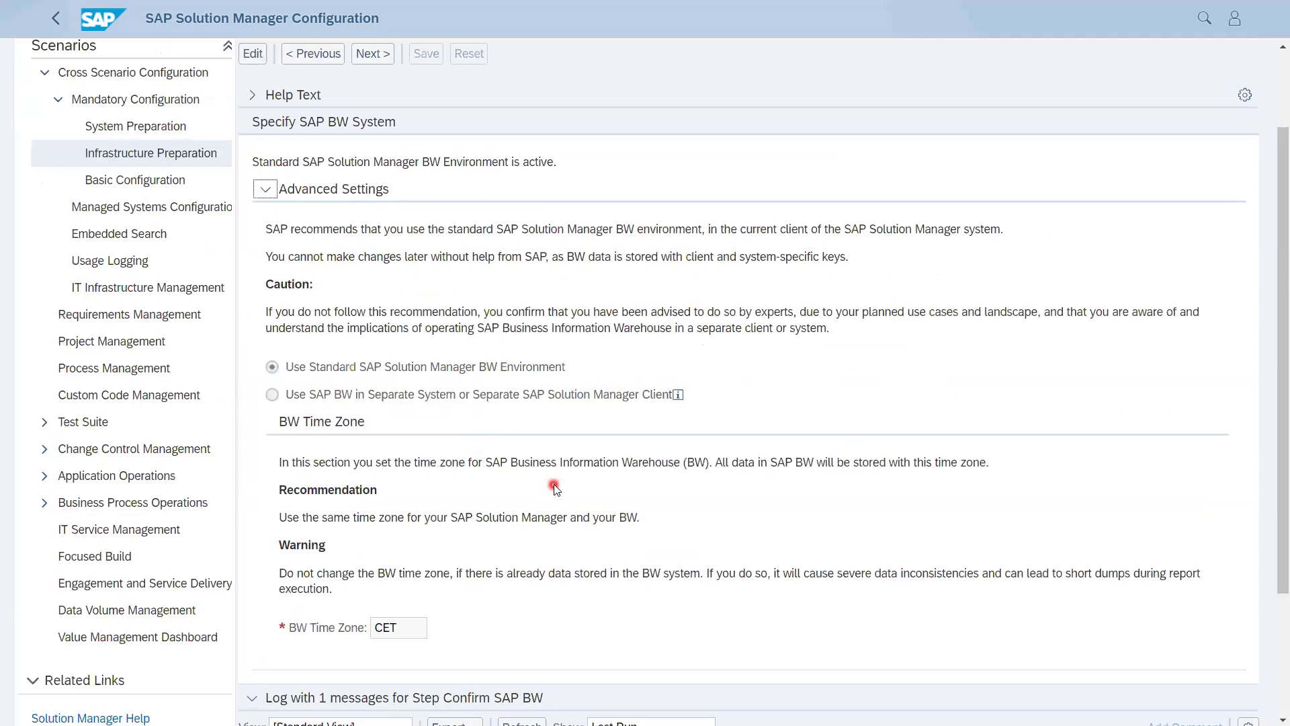
{"action": "scroll", "coordinate": [551, 484], "scroll_direction": "up", "scroll_amount": 5}
Advance to the Maintain Users step, dismiss its message and review the SM_BOC and SM_BW_ACT technical users and log
{"action": "left_click", "coordinate": [373, 163]}
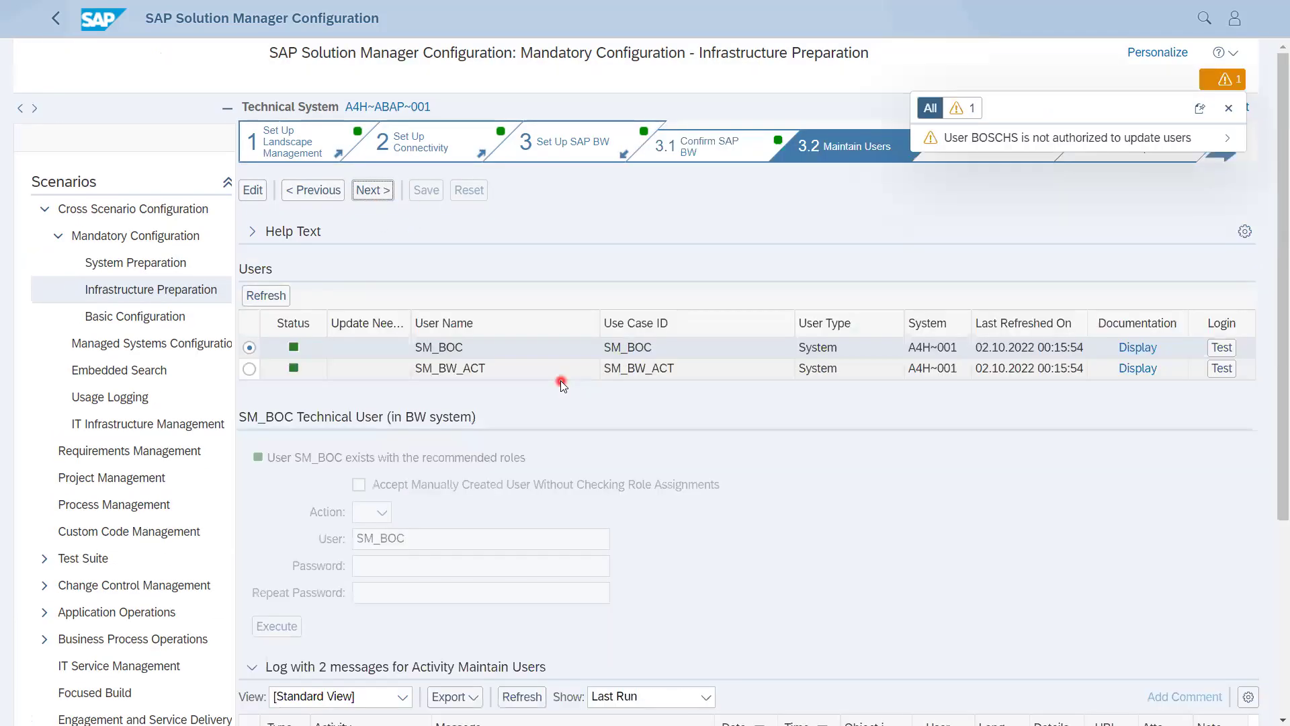
{"action": "left_click", "coordinate": [1228, 107]}
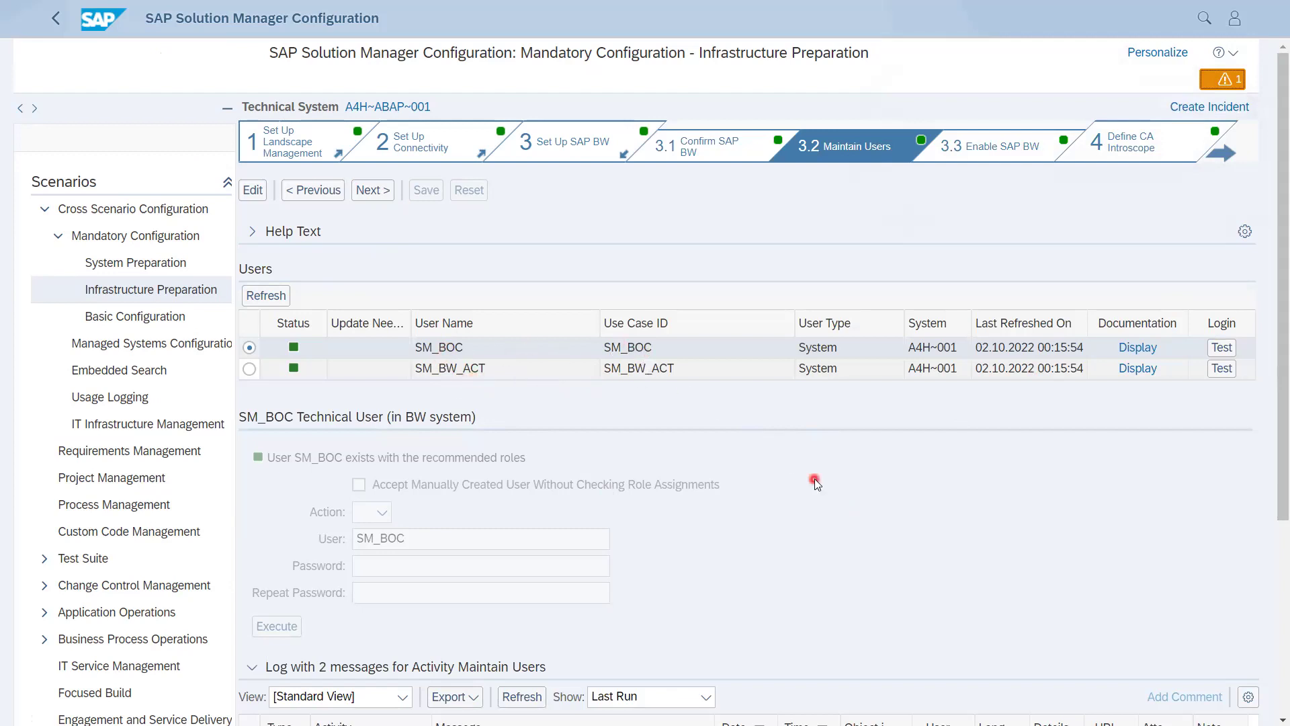
{"action": "scroll", "coordinate": [815, 481], "scroll_direction": "down", "scroll_amount": 5}
{"action": "scroll", "coordinate": [815, 480], "scroll_direction": "up", "scroll_amount": 5}
{"action": "scroll", "coordinate": [505, 383], "scroll_direction": "down", "scroll_amount": 2}
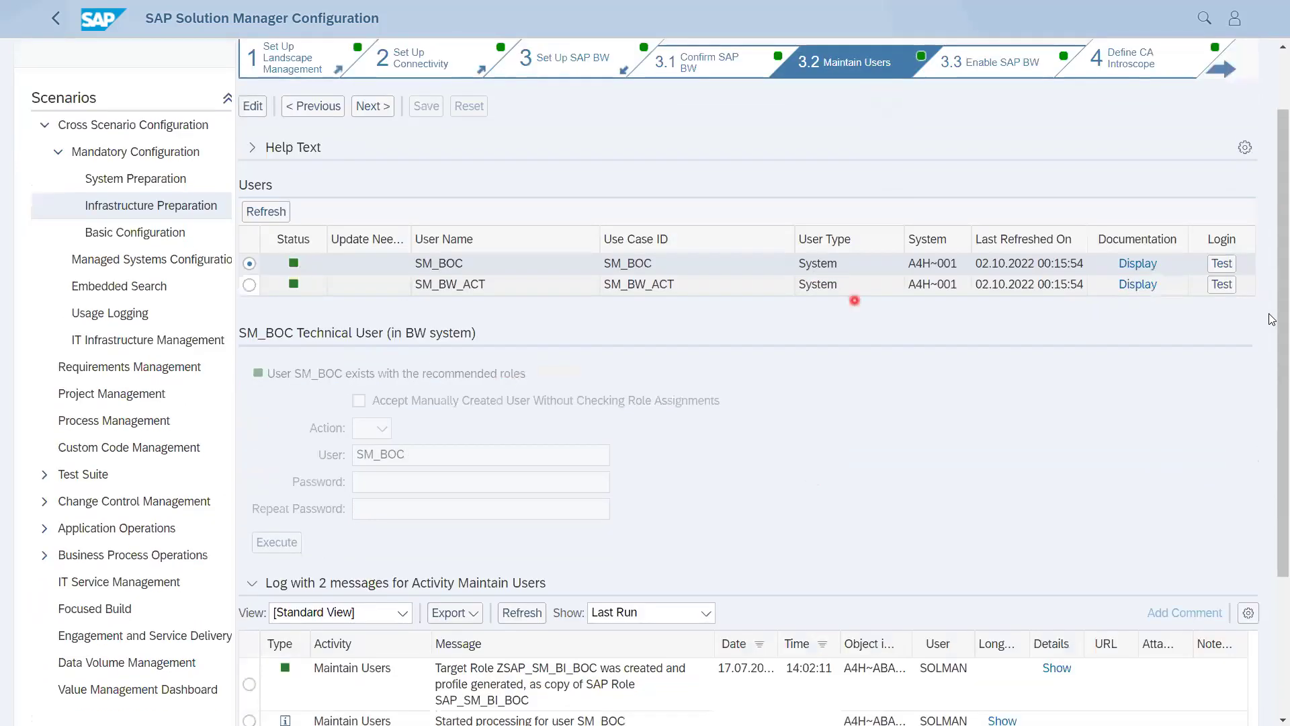
{"action": "scroll", "coordinate": [487, 362], "scroll_direction": "up", "scroll_amount": 2}
Advance to Enable SAP BW, review its automatic activities and continue to the Define CA Introscope step
{"action": "left_click", "coordinate": [383, 197]}
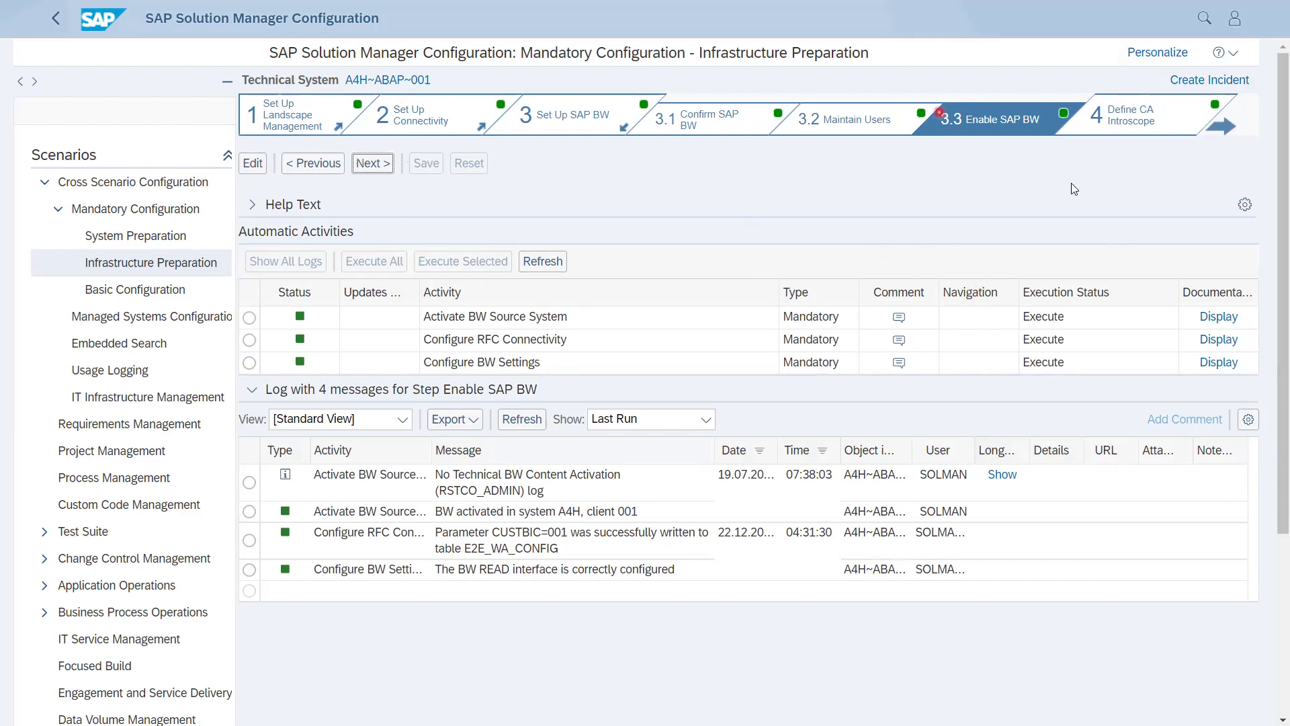
{"action": "left_click", "coordinate": [370, 165]}
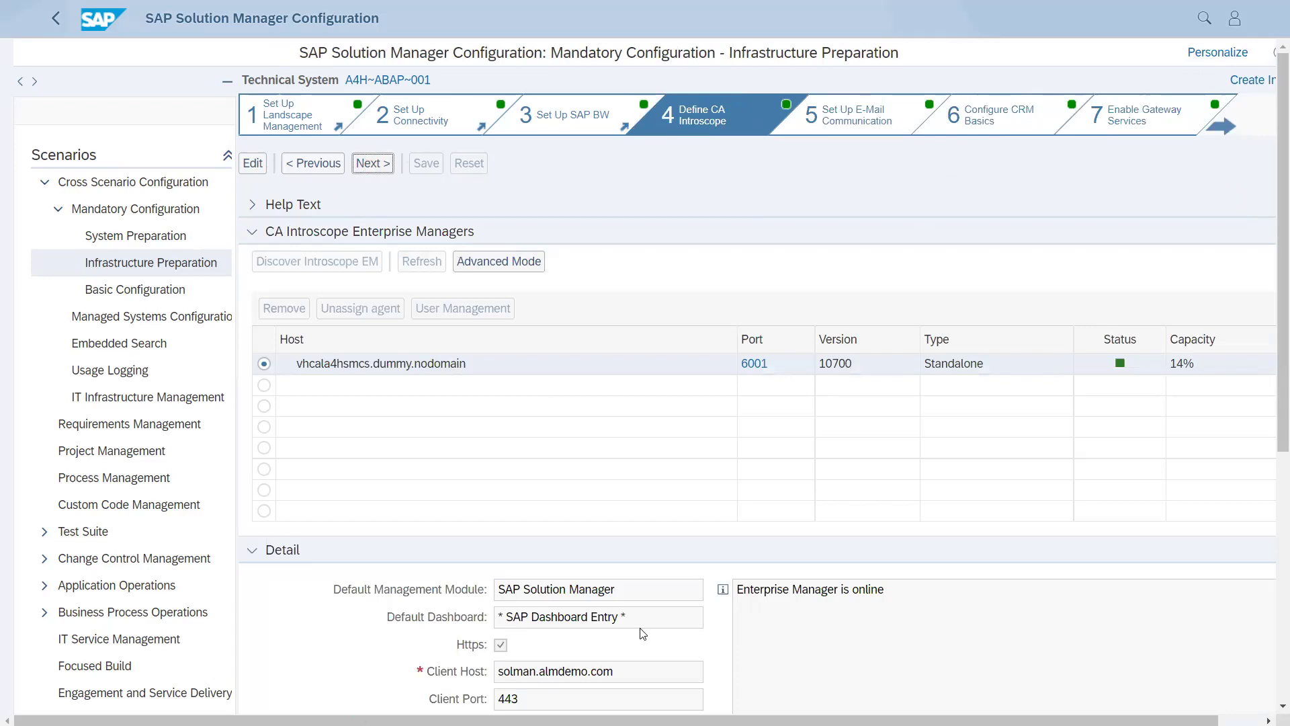
Examine the CA Introscope Enterprise Manager entry and its connection details in the Define CA Introscope step
{"action": "scroll", "coordinate": [670, 478], "scroll_direction": "down", "scroll_amount": 3}
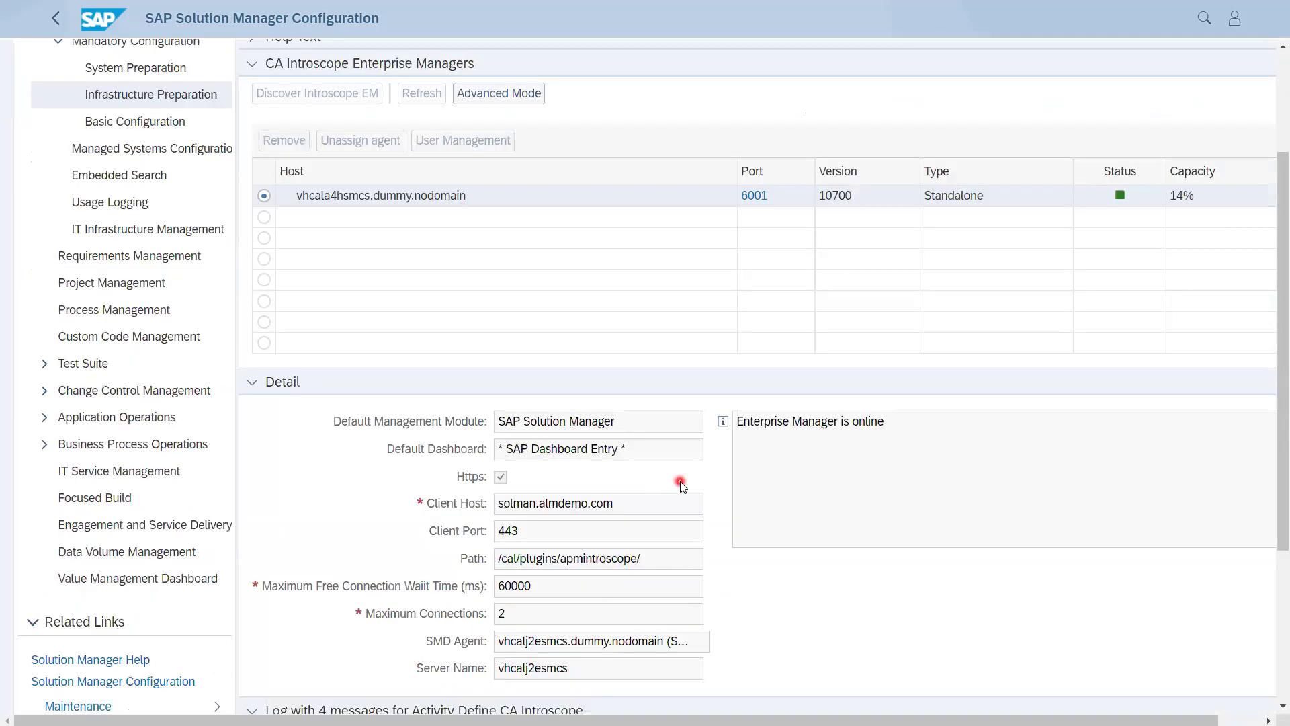
{"action": "scroll", "coordinate": [680, 481], "scroll_direction": "up", "scroll_amount": 3}
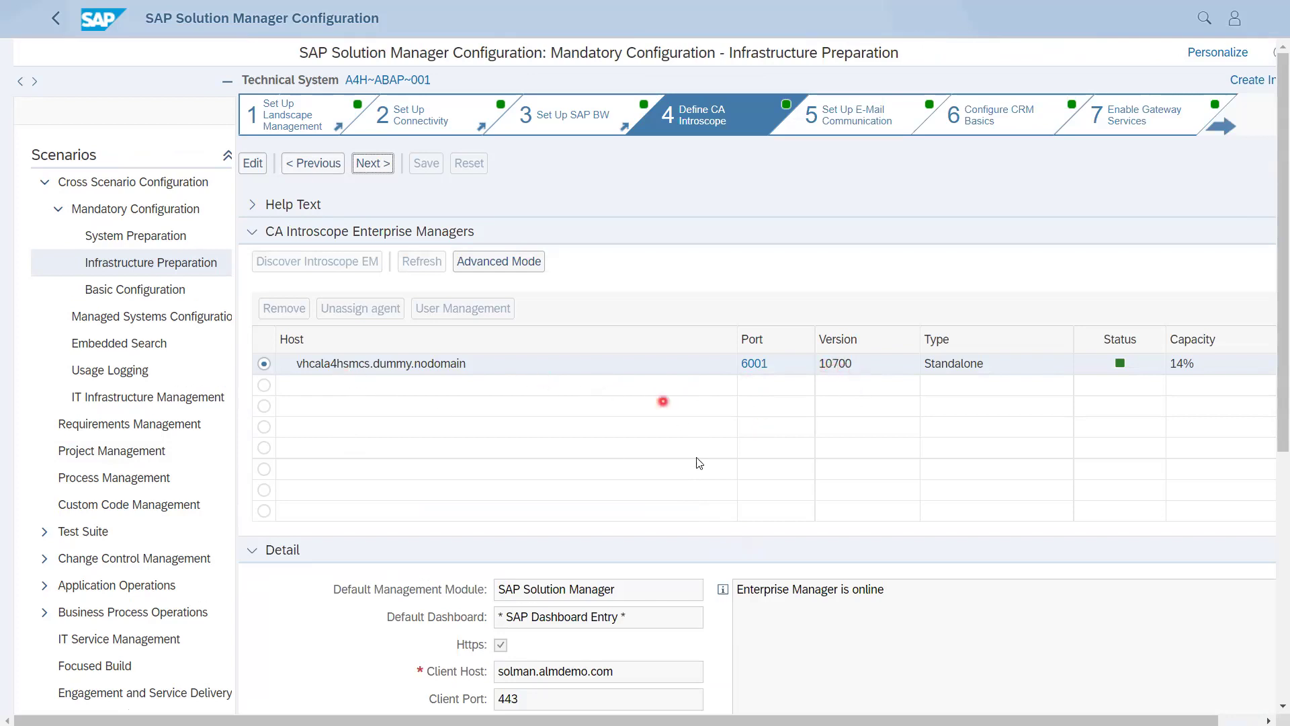
{"action": "scroll", "coordinate": [666, 484], "scroll_direction": "down", "scroll_amount": 3}
{"action": "scroll", "coordinate": [668, 500], "scroll_direction": "up", "scroll_amount": 3}
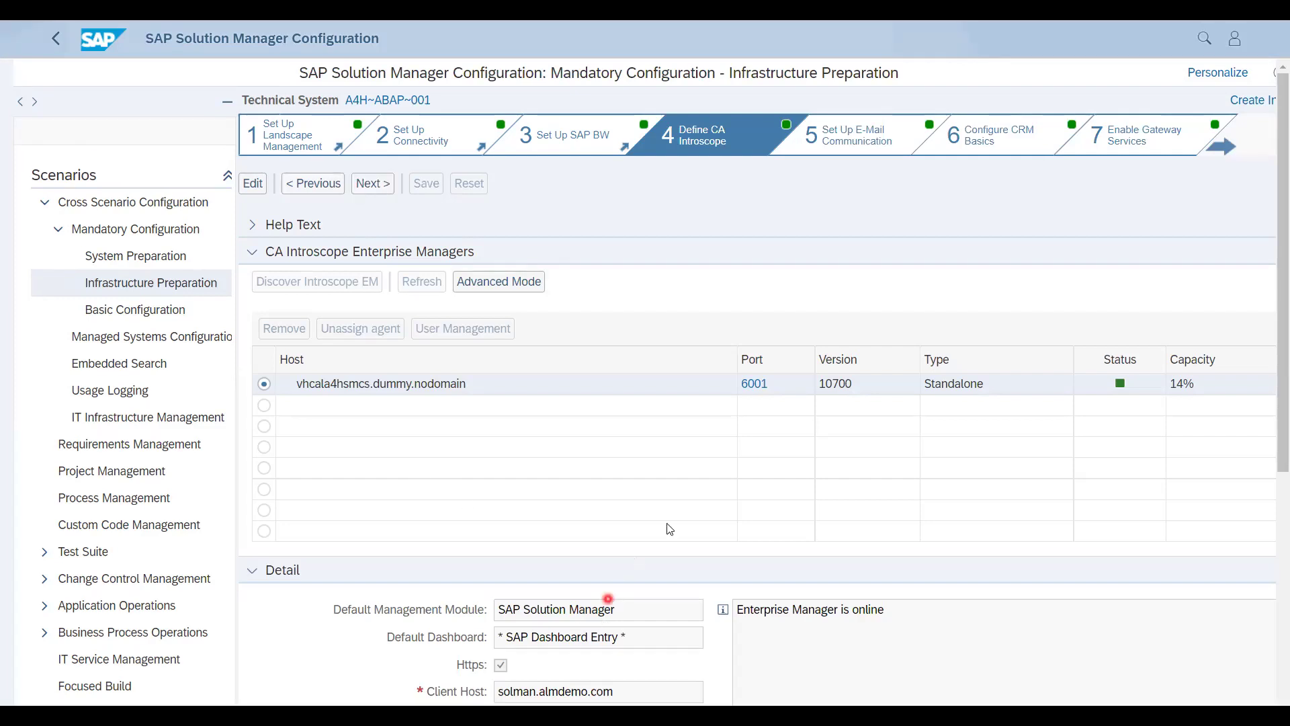
{"action": "scroll", "coordinate": [677, 514], "scroll_direction": "down", "scroll_amount": 5}
{"action": "left_click", "coordinate": [571, 538]}
{"action": "scroll", "coordinate": [809, 514], "scroll_direction": "down", "scroll_amount": 4}
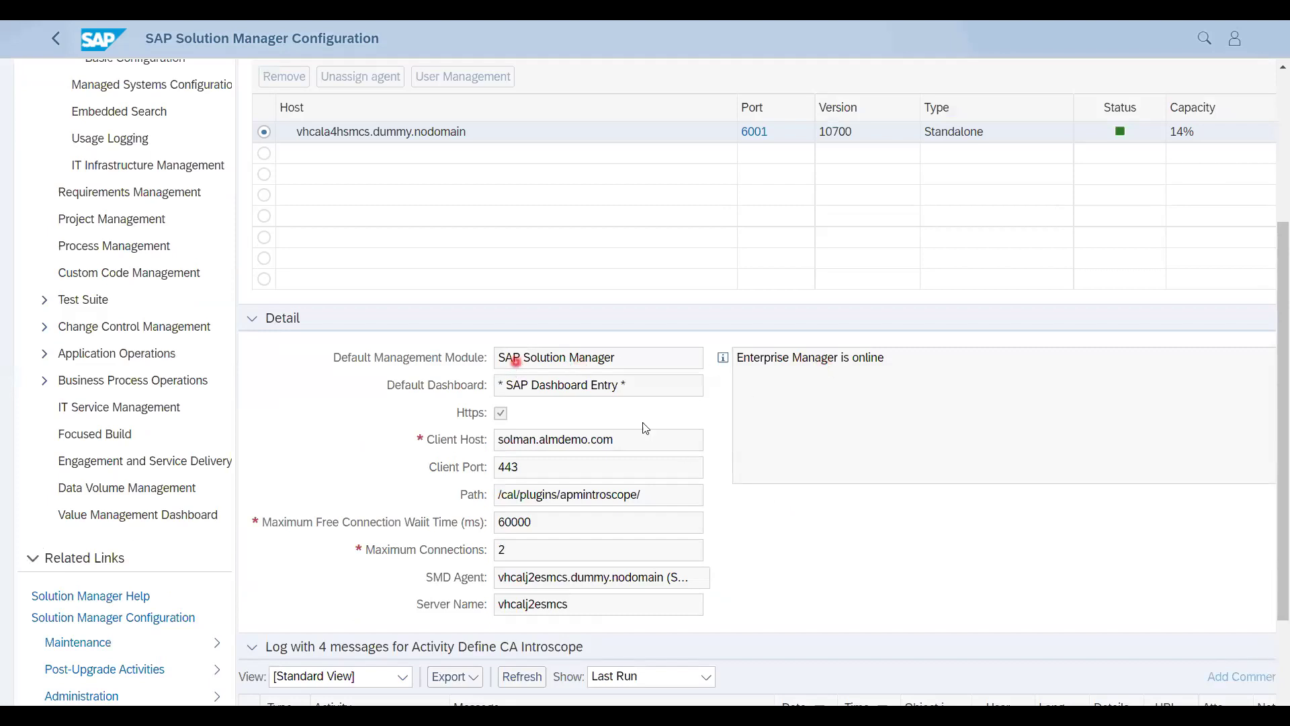
{"action": "scroll", "coordinate": [655, 424], "scroll_direction": "up", "scroll_amount": 4}
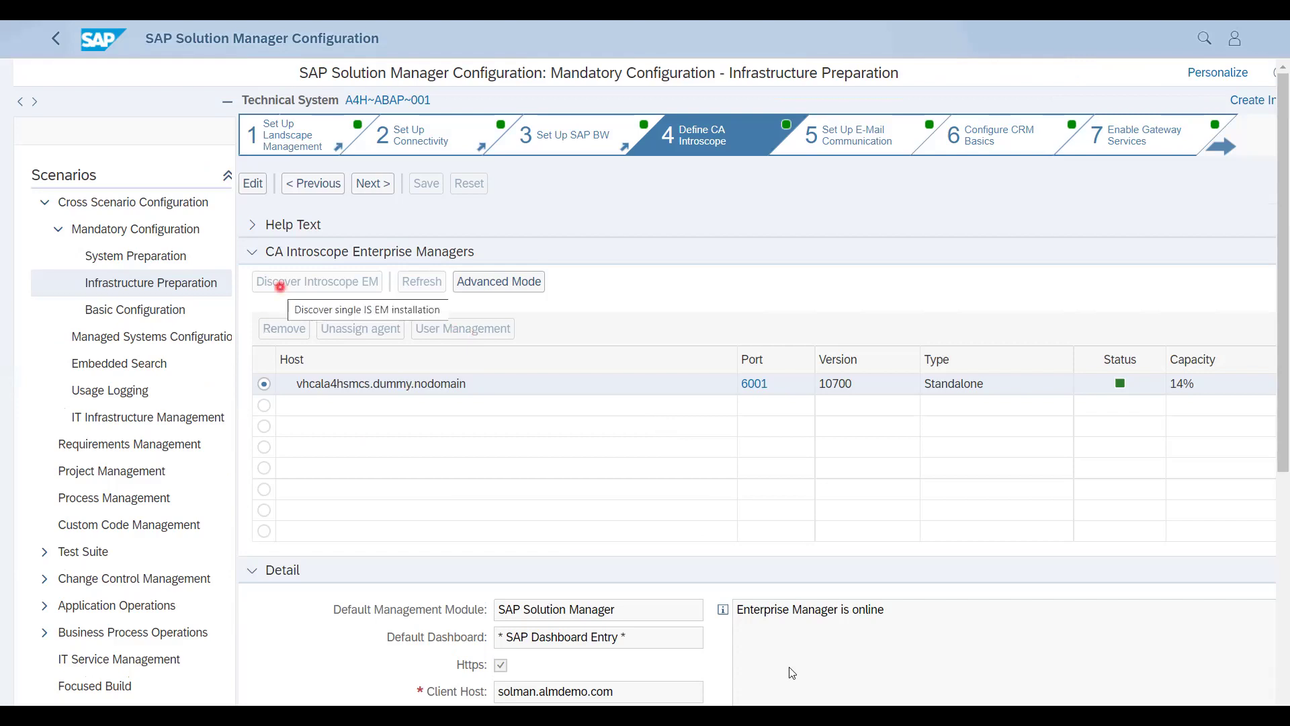
Highlight the Enterprise Manager's path /cal/plugins/apmintroscope/ and review its host entry, remaining details and the activity log
{"action": "scroll", "coordinate": [706, 531], "scroll_direction": "down", "scroll_amount": 5}
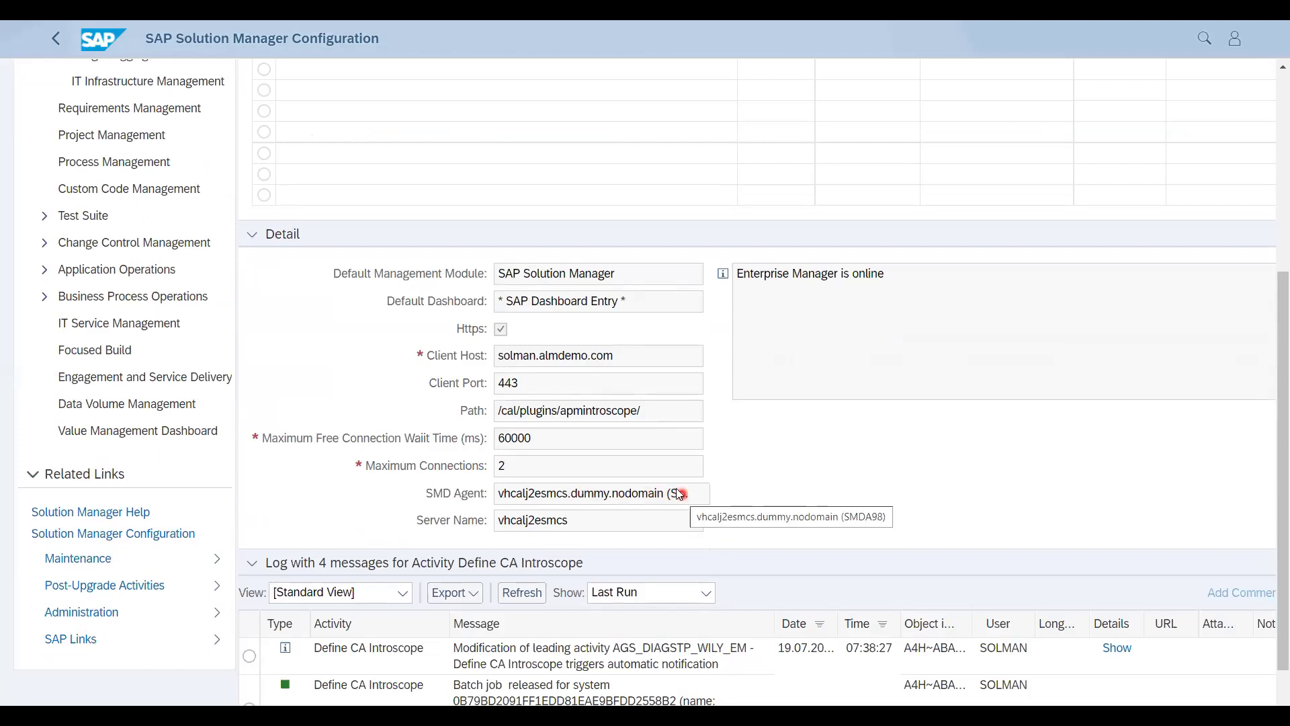
{"action": "left_click_drag", "start_coordinate": [501, 413], "coordinate": [650, 426]}
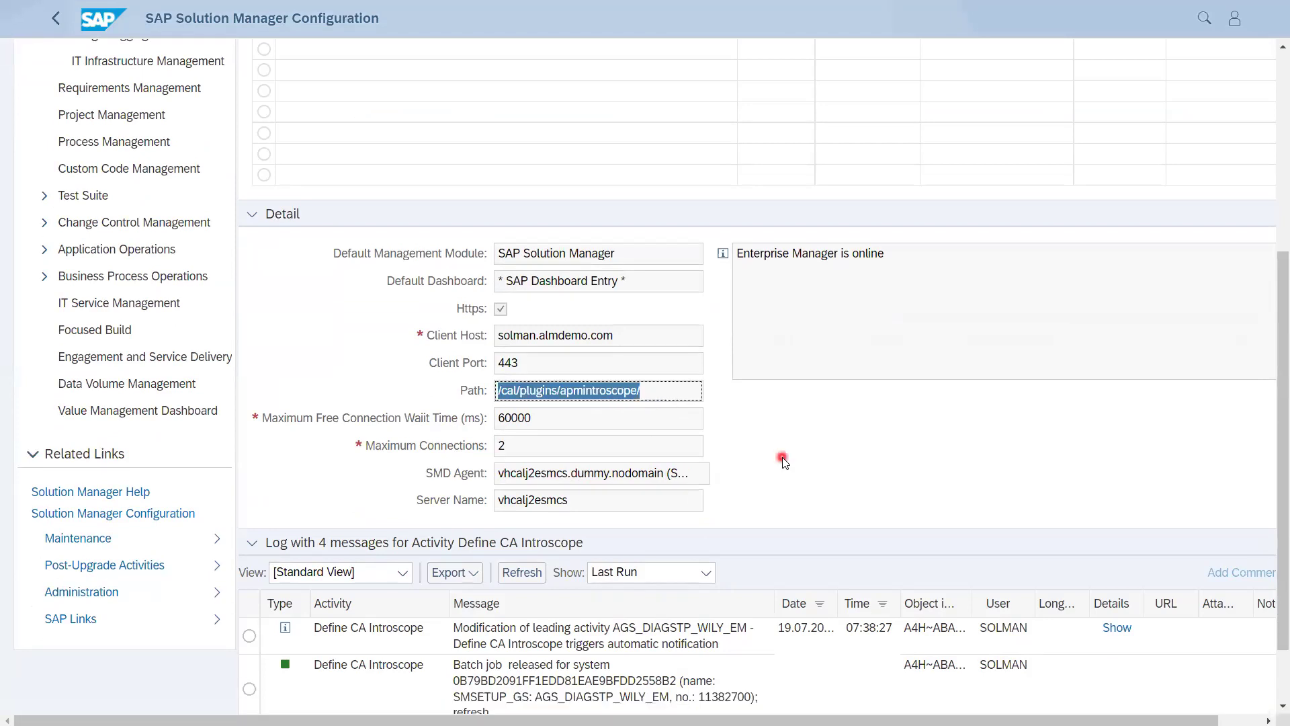
{"action": "scroll", "coordinate": [784, 461], "scroll_direction": "up", "scroll_amount": 5}
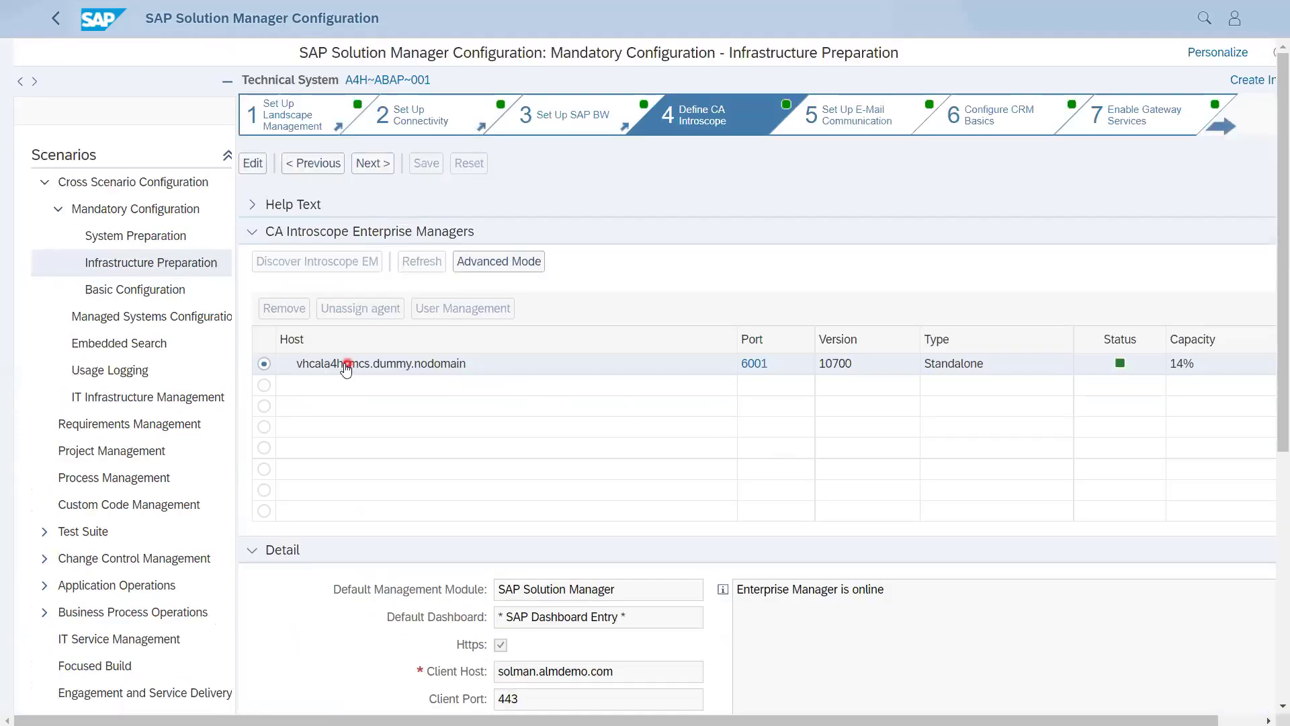
{"action": "scroll", "coordinate": [563, 418], "scroll_direction": "down", "scroll_amount": 5}
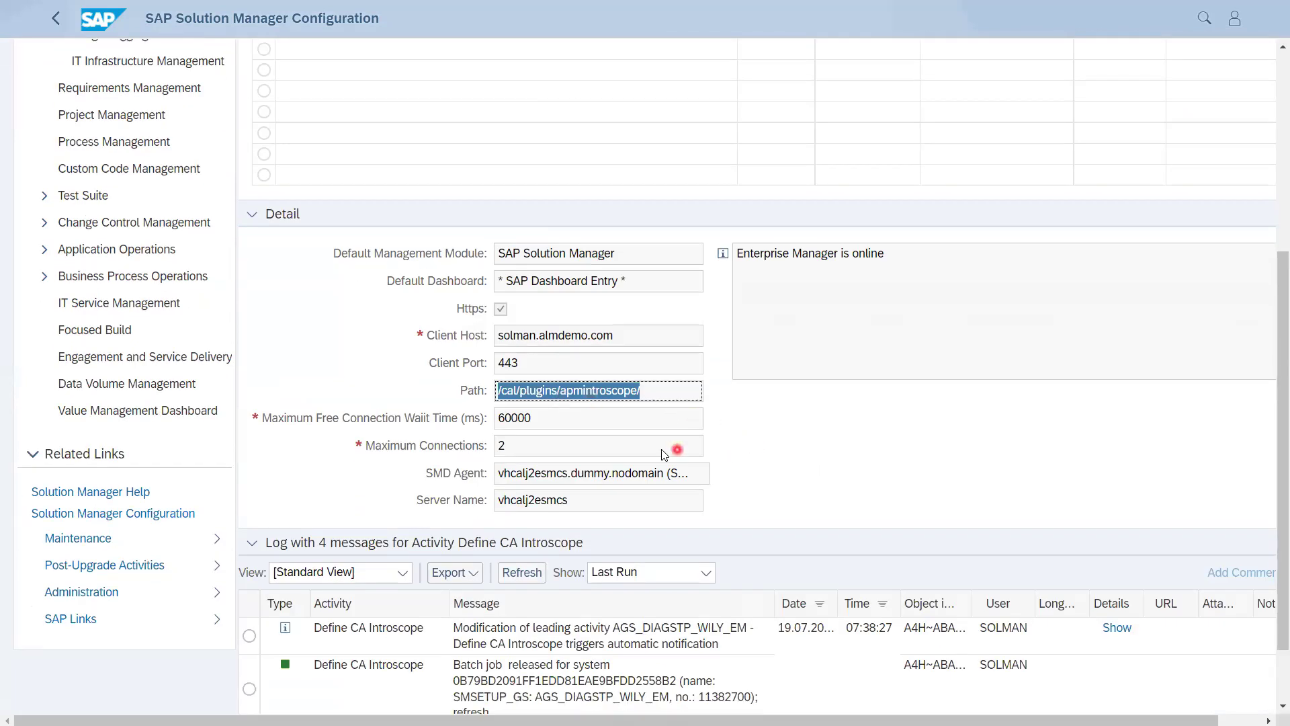
{"action": "scroll", "coordinate": [667, 452], "scroll_direction": "up", "scroll_amount": 5}
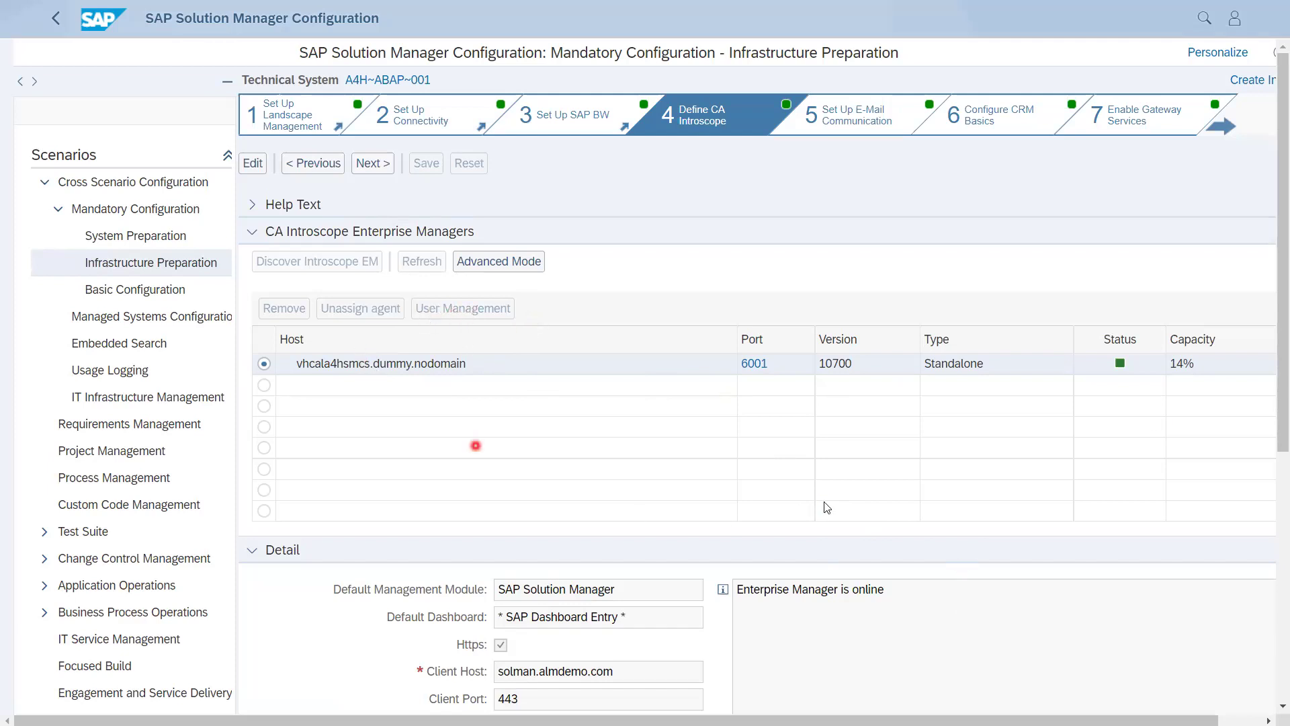
{"action": "scroll", "coordinate": [813, 499], "scroll_direction": "down", "scroll_amount": 4}
{"action": "scroll", "coordinate": [813, 499], "scroll_direction": "down", "scroll_amount": 3}
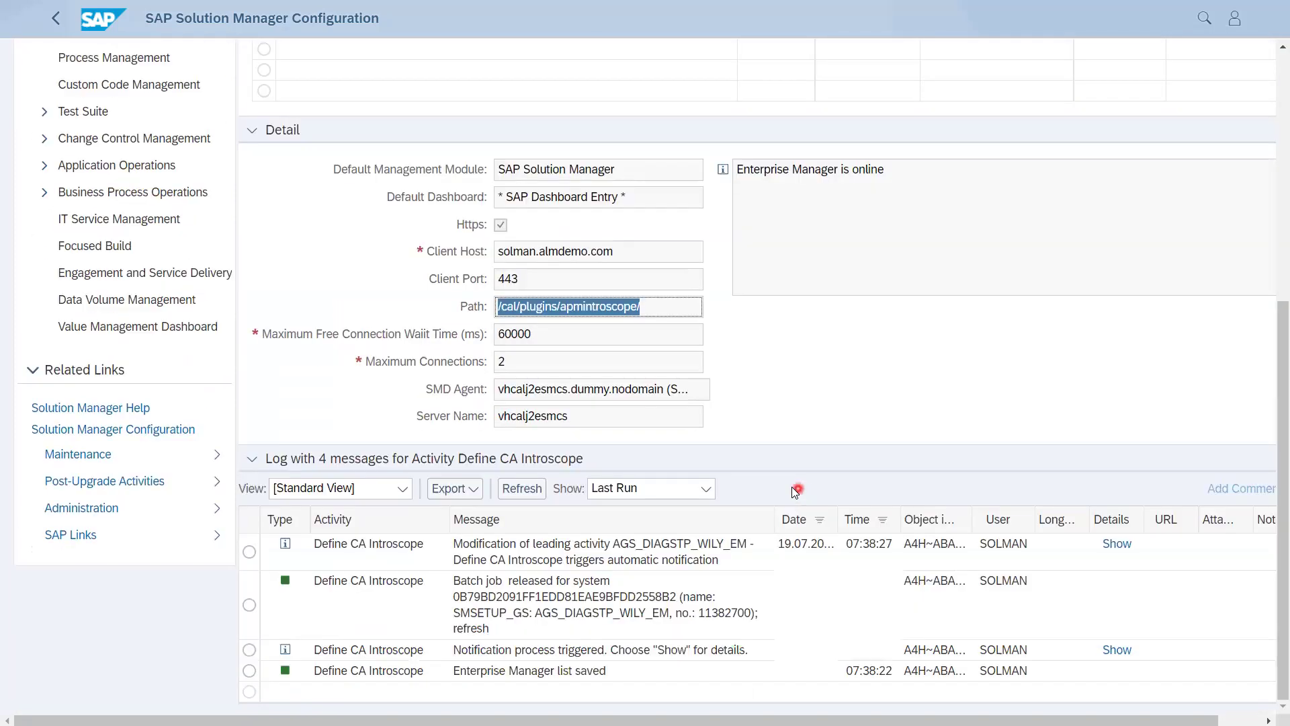
{"action": "scroll", "coordinate": [784, 485], "scroll_direction": "up", "scroll_amount": 7}
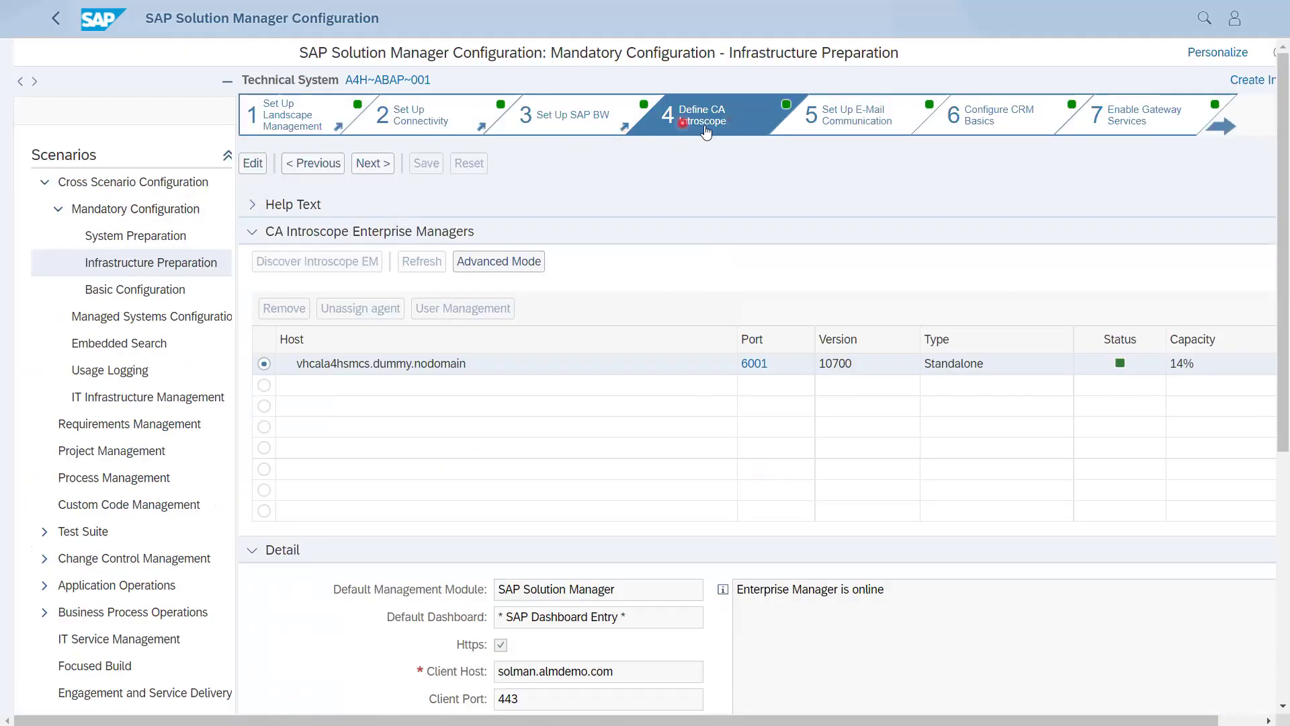
Advance to Set Up E-Mail Communication and review its mail encryption activity and SAPconnect settings
{"action": "left_click", "coordinate": [373, 164]}
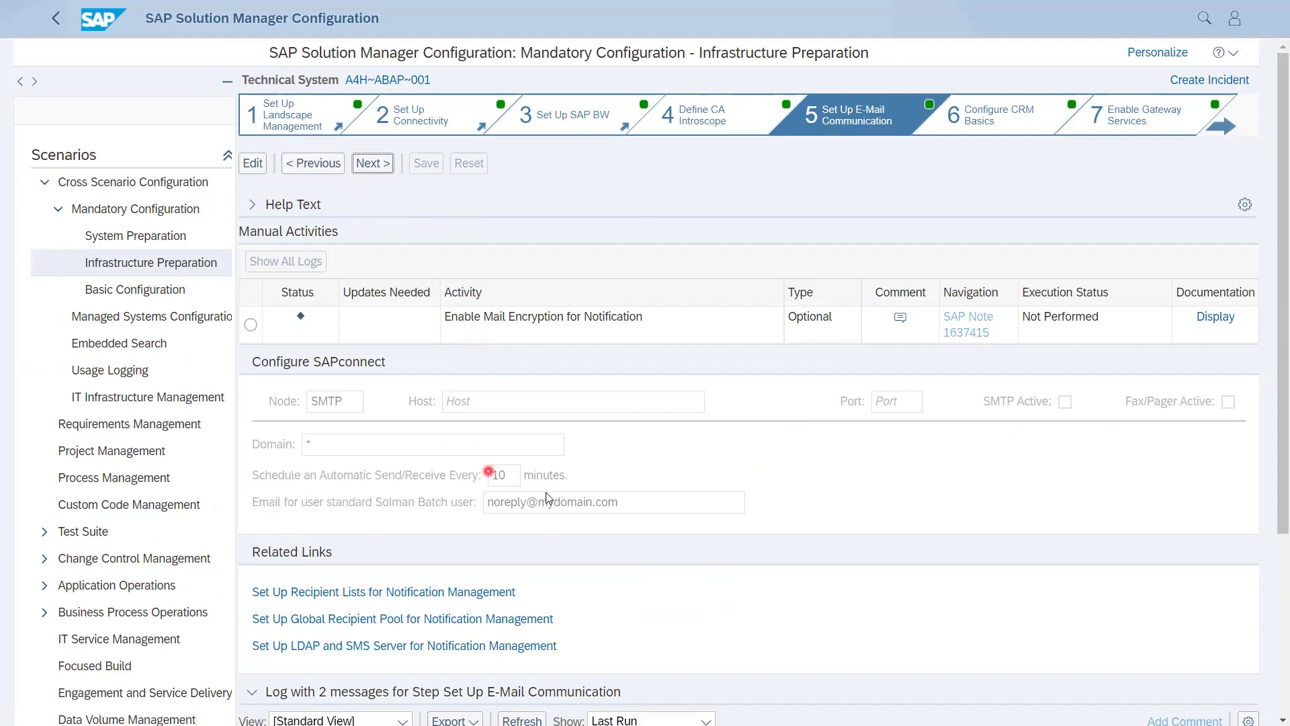
{"action": "scroll", "coordinate": [545, 491], "scroll_direction": "down", "scroll_amount": 3}
{"action": "scroll", "coordinate": [680, 420], "scroll_direction": "up", "scroll_amount": 3}
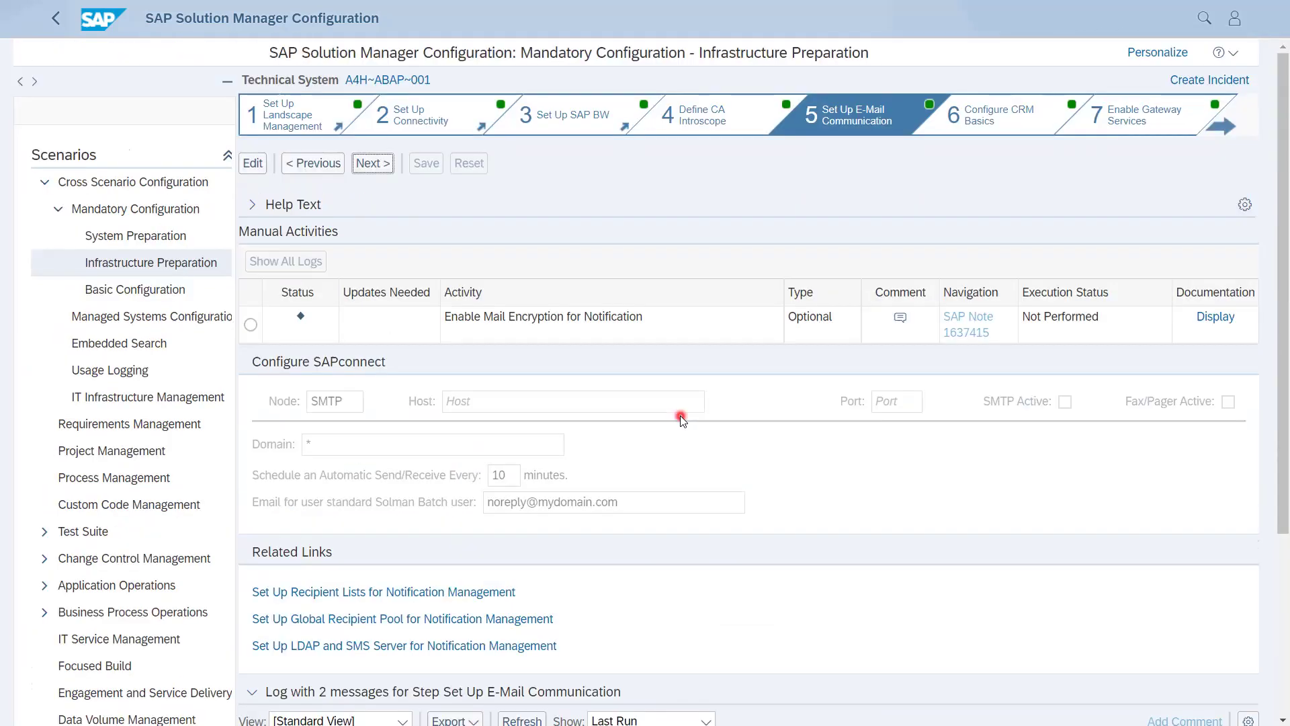
Advance to Configure CRM Basics, review its manual and automatic activities and continue to the Enable Gateway Services step
{"action": "left_click", "coordinate": [370, 164]}
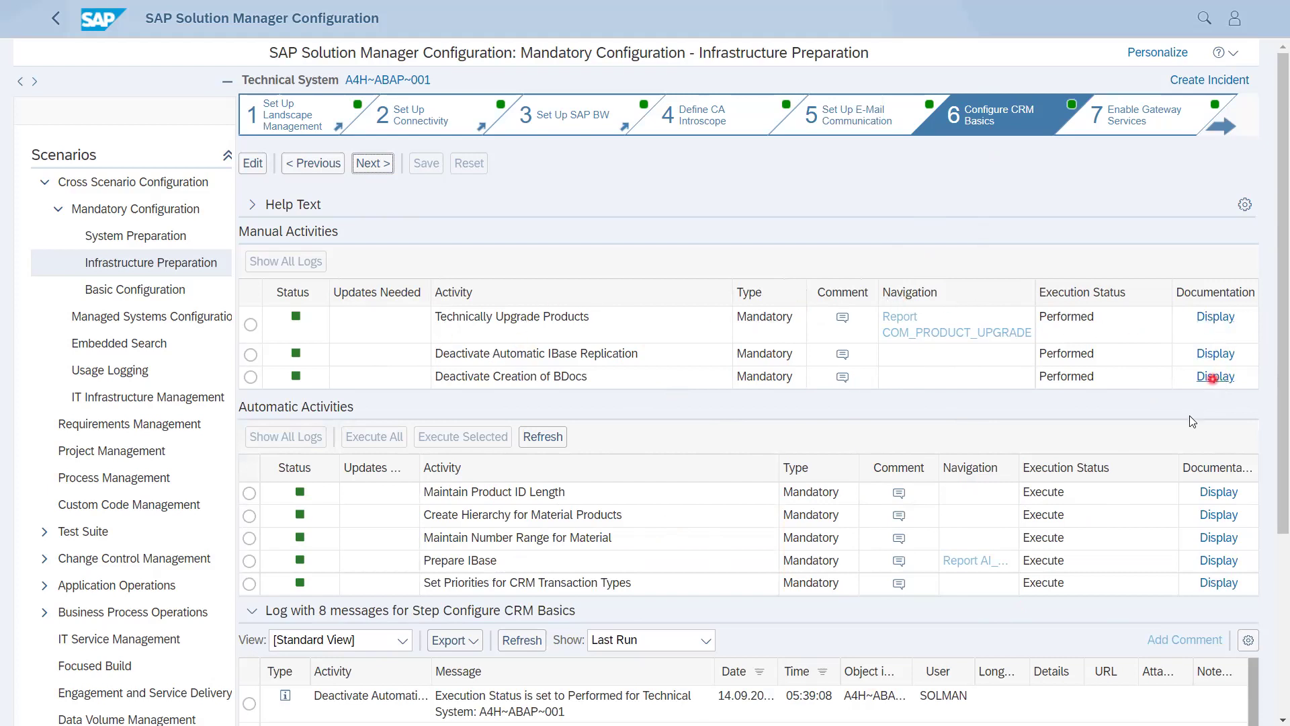
{"action": "left_click", "coordinate": [374, 174]}
{"action": "left_click", "coordinate": [881, 506]}
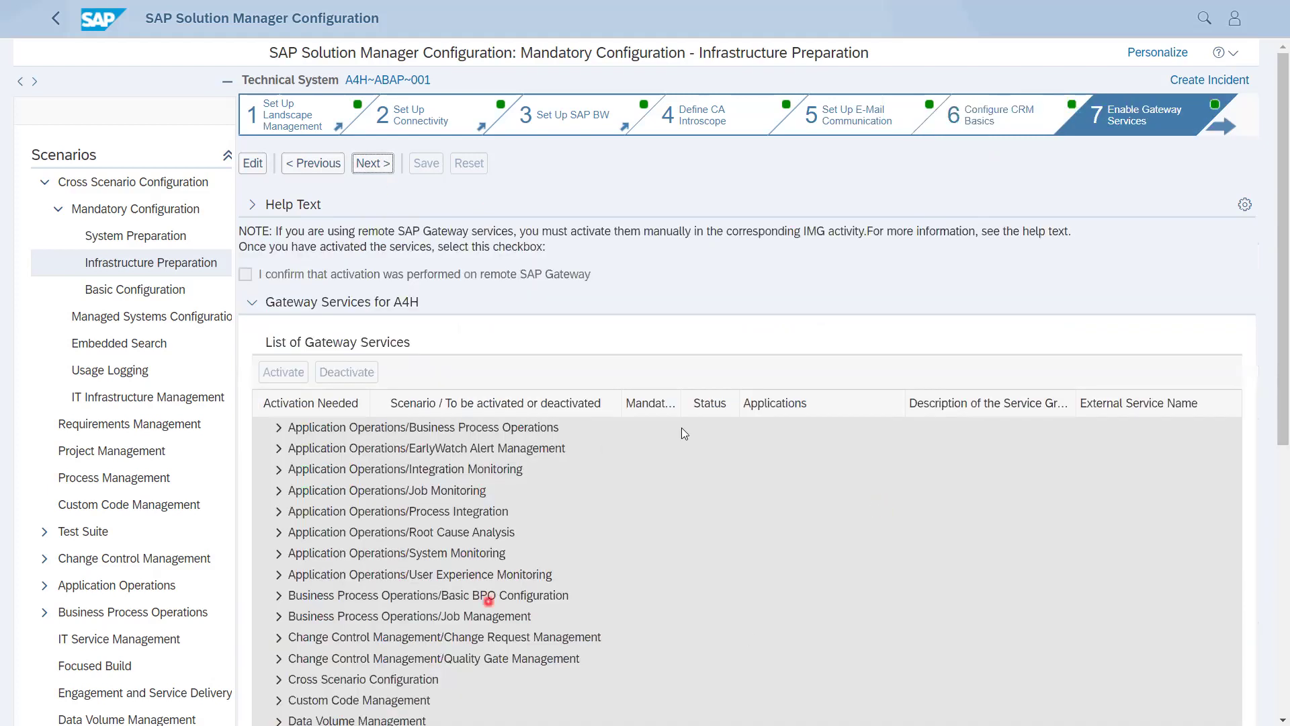
Look through the list of Gateway services for A4H, the step's log and the remote SAP Gateway activation checkbox
{"action": "scroll", "coordinate": [786, 428], "scroll_direction": "down", "scroll_amount": 3}
{"action": "scroll", "coordinate": [787, 431], "scroll_direction": "up", "scroll_amount": 3}
{"action": "scroll", "coordinate": [611, 403], "scroll_direction": "down", "scroll_amount": 5}
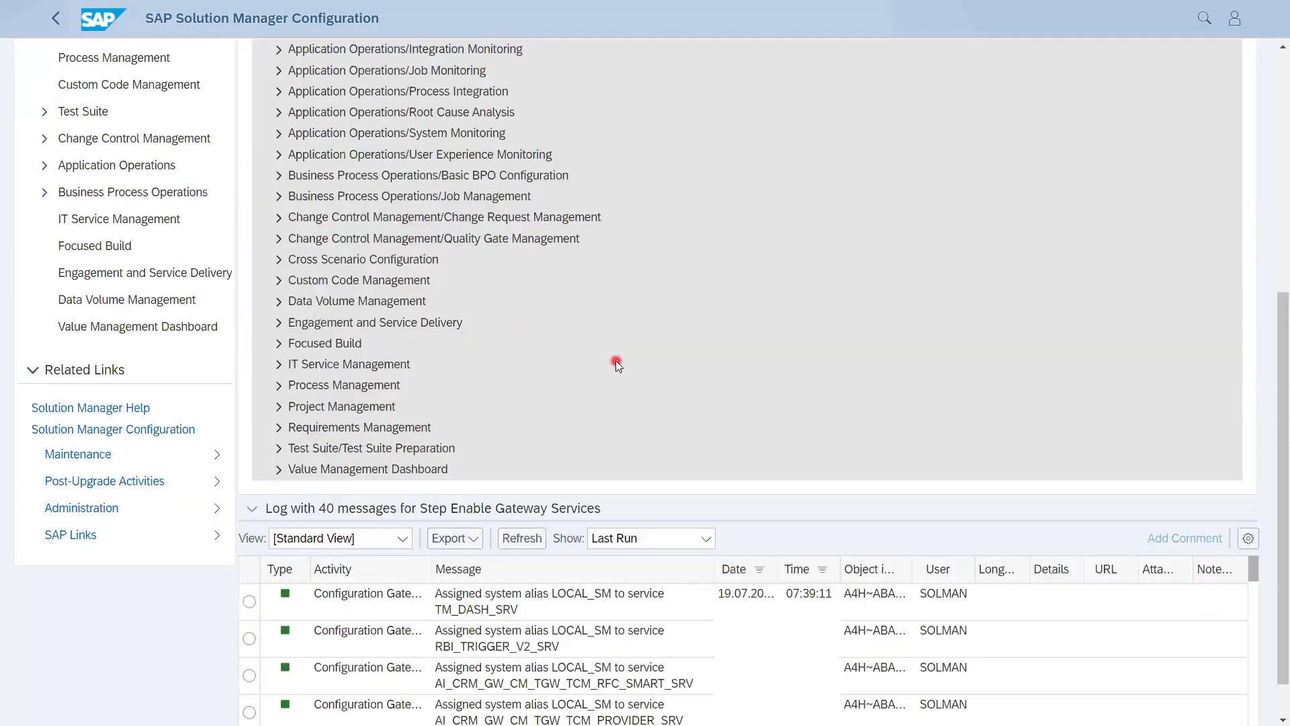
{"action": "scroll", "coordinate": [616, 361], "scroll_direction": "up", "scroll_amount": 1}
{"action": "scroll", "coordinate": [594, 363], "scroll_direction": "up", "scroll_amount": 4}
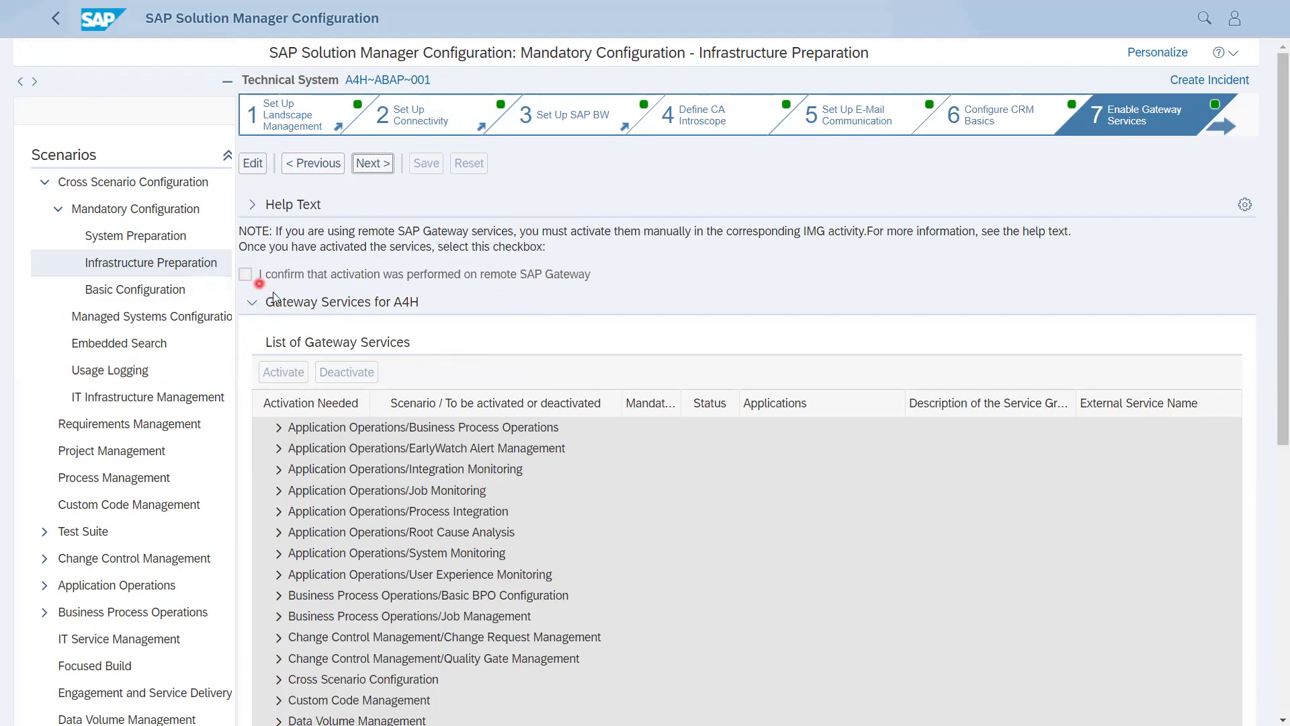
Expand the Application Operations groups Business Process Operations, EarlyWatch Alert Management, Job Monitoring and Root Cause Analysis and review their services' activation status
{"action": "scroll", "coordinate": [276, 282], "scroll_direction": "down", "scroll_amount": 3}
{"action": "left_click", "coordinate": [277, 266]}
{"action": "left_click", "coordinate": [717, 288]}
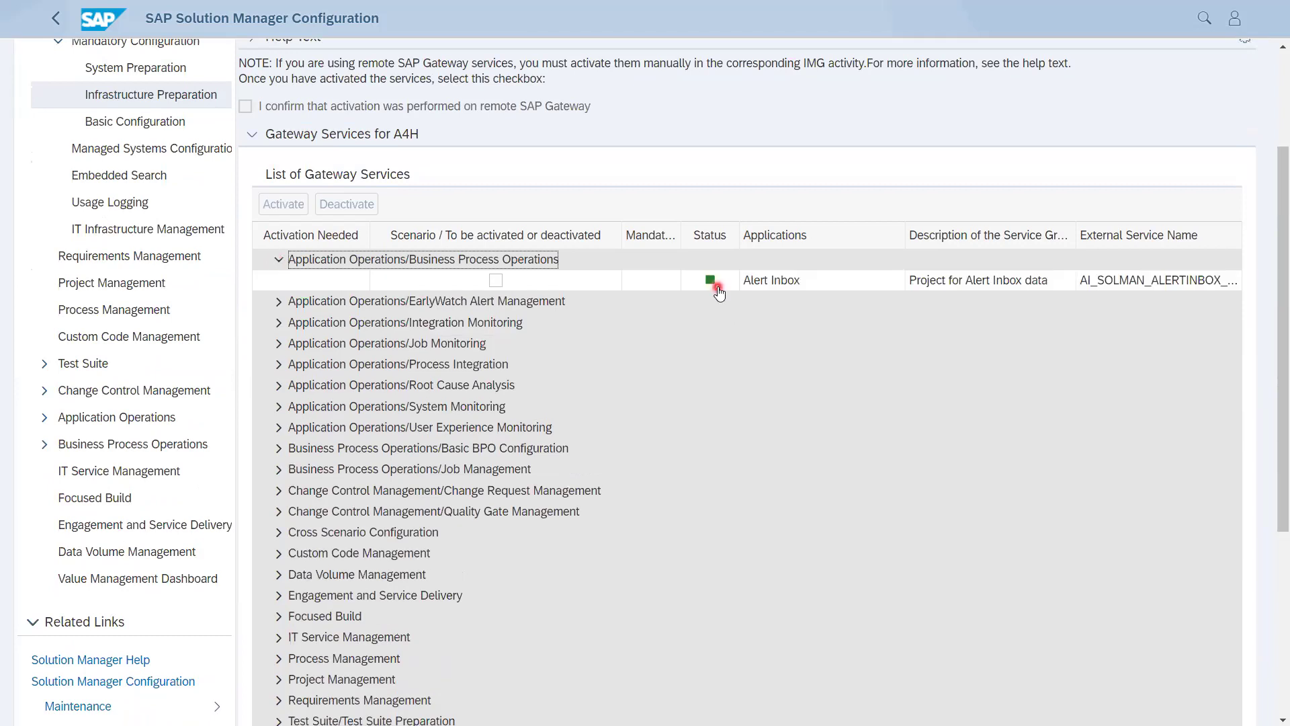
{"action": "left_click", "coordinate": [278, 301]}
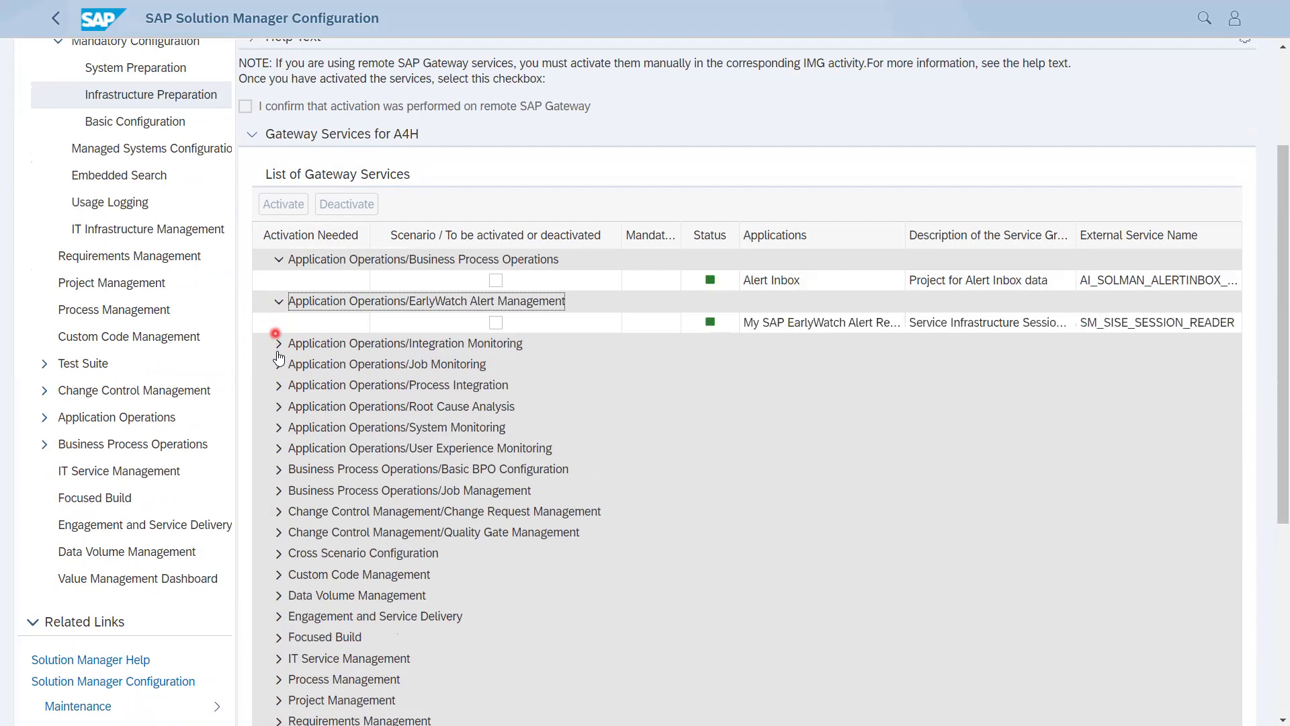
{"action": "left_click", "coordinate": [279, 364]}
{"action": "left_click", "coordinate": [278, 575]}
{"action": "scroll", "coordinate": [587, 574], "scroll_direction": "down", "scroll_amount": 5}
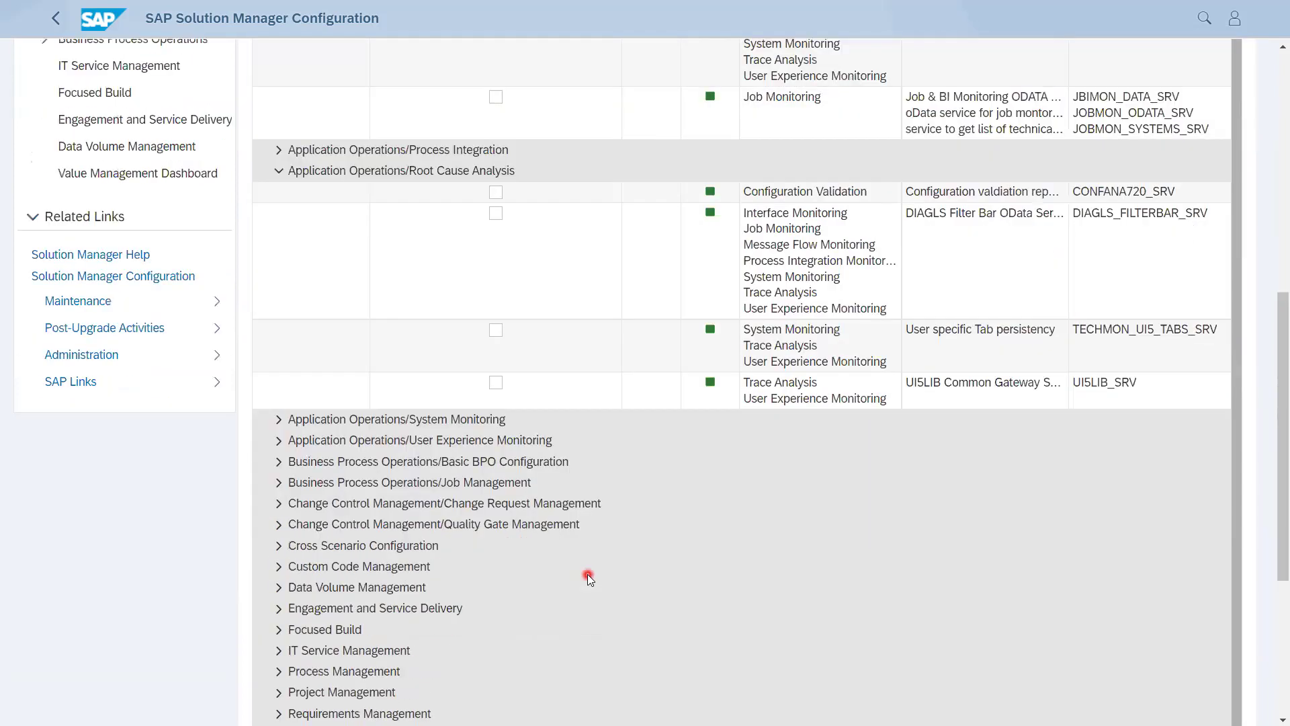
{"action": "scroll", "coordinate": [587, 574], "scroll_direction": "up", "scroll_amount": 7}
{"action": "scroll", "coordinate": [1243, 195], "scroll_direction": "up", "scroll_amount": 3}
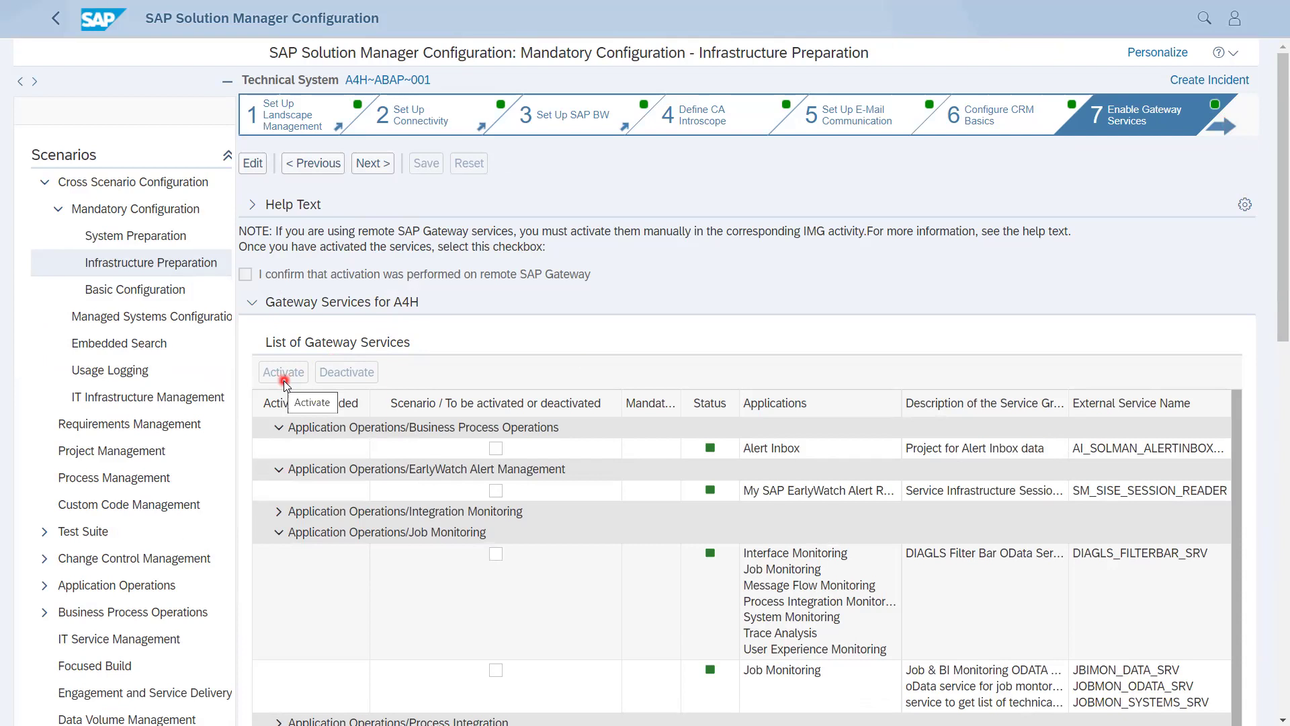
Reveal the remaining roadmap steps and advance to Complete to show the overview of all Infrastructure Preparation steps
{"action": "left_click", "coordinate": [1221, 125]}
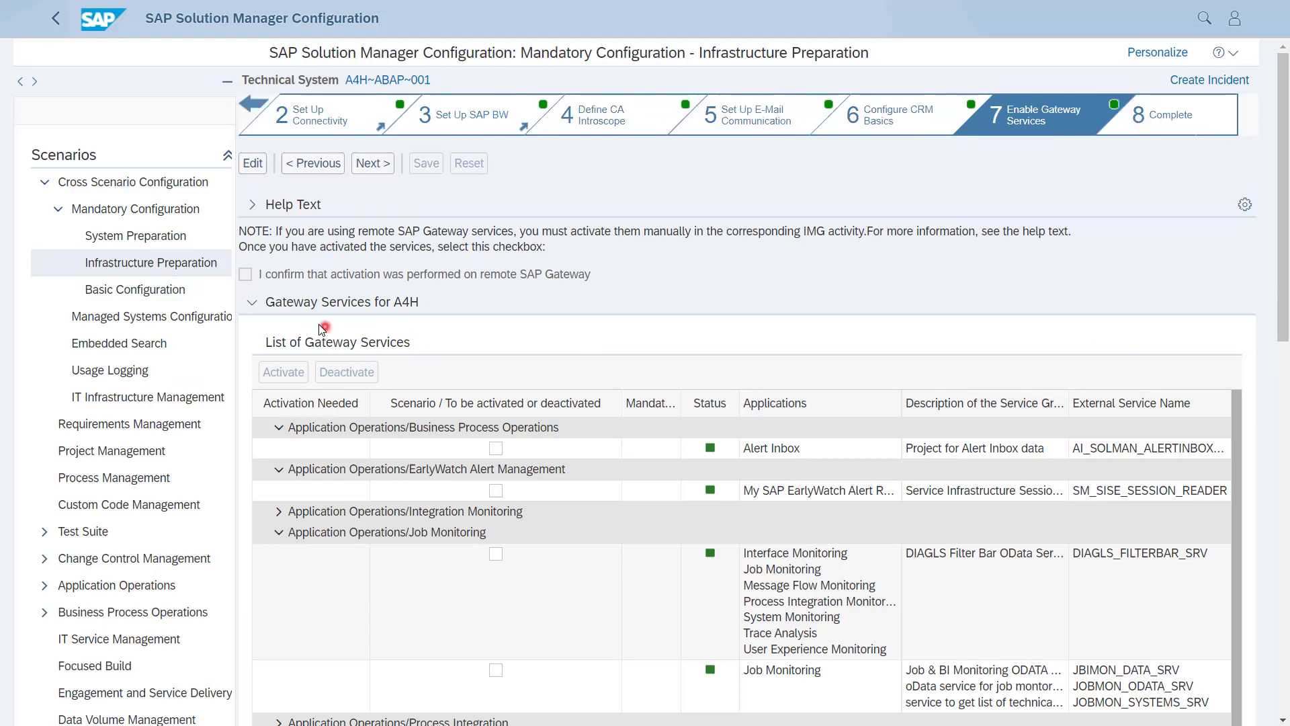
{"action": "left_click", "coordinate": [381, 165]}
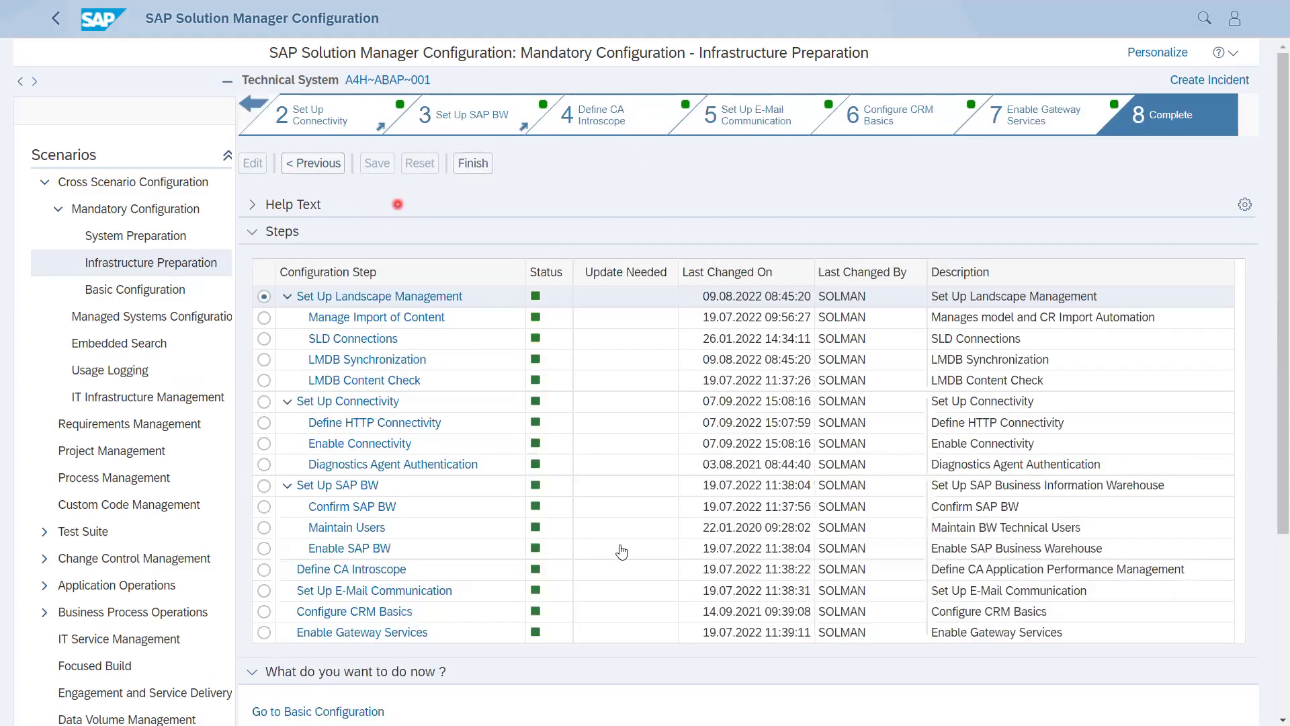